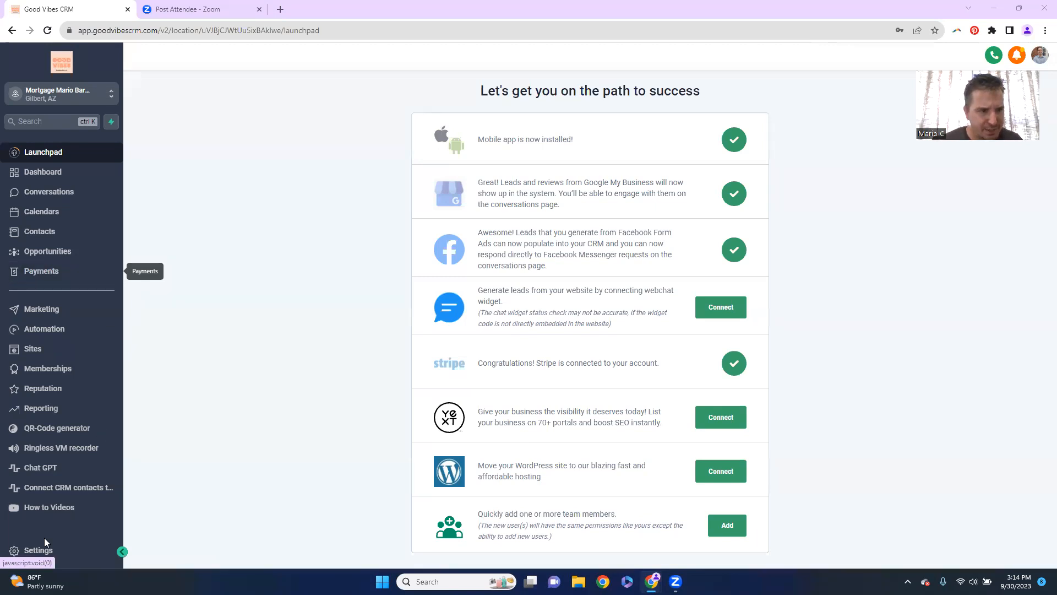
Open the account settings and view the Integrations page with its connected services
{"action": "left_click", "coordinate": [39, 552]}
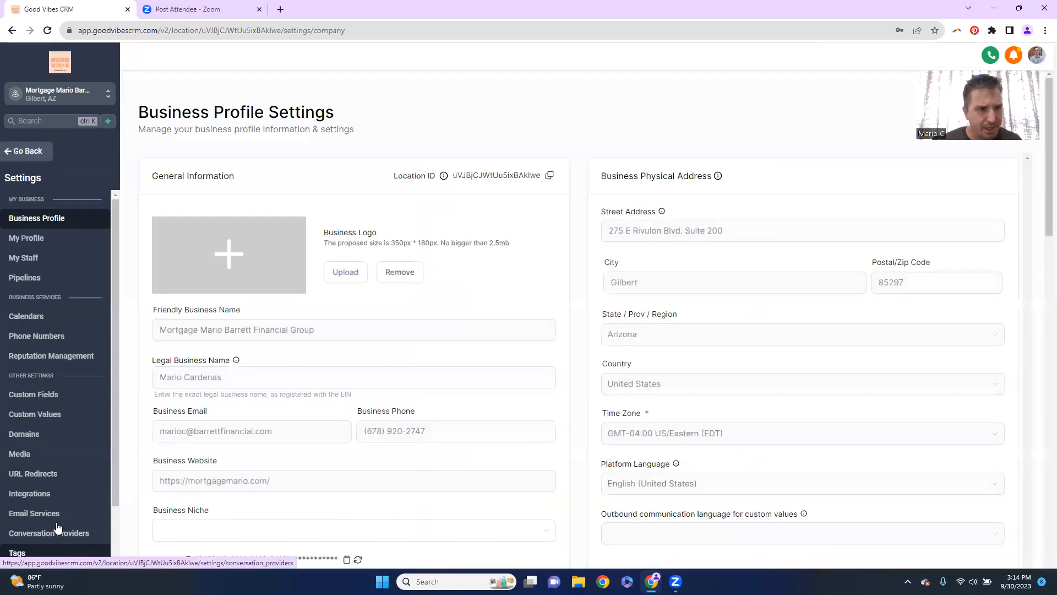
{"action": "scroll", "coordinate": [45, 474], "scroll_direction": "down", "scroll_amount": 1}
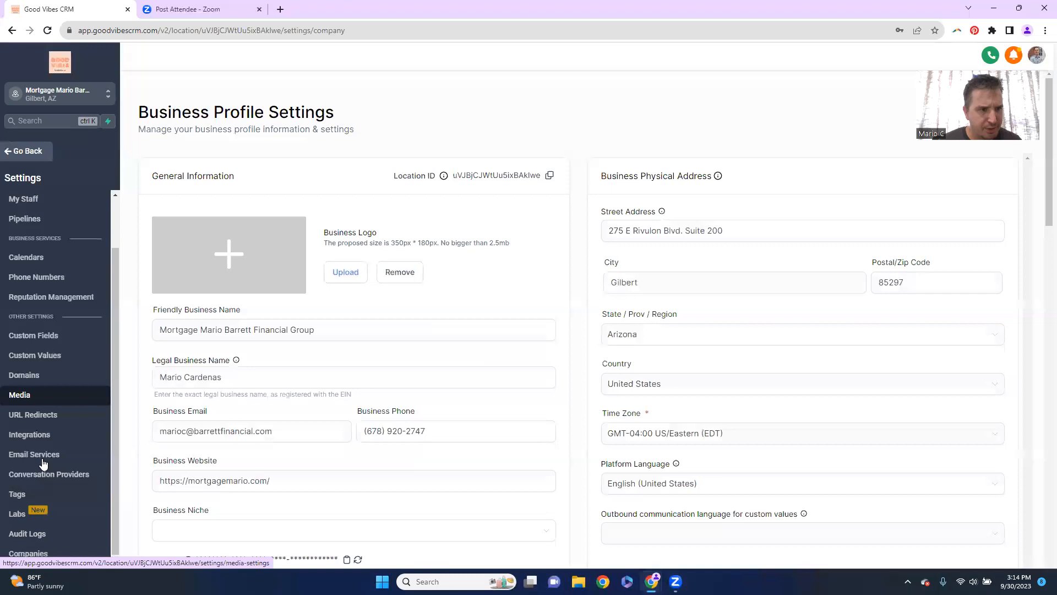
{"action": "left_click", "coordinate": [33, 435]}
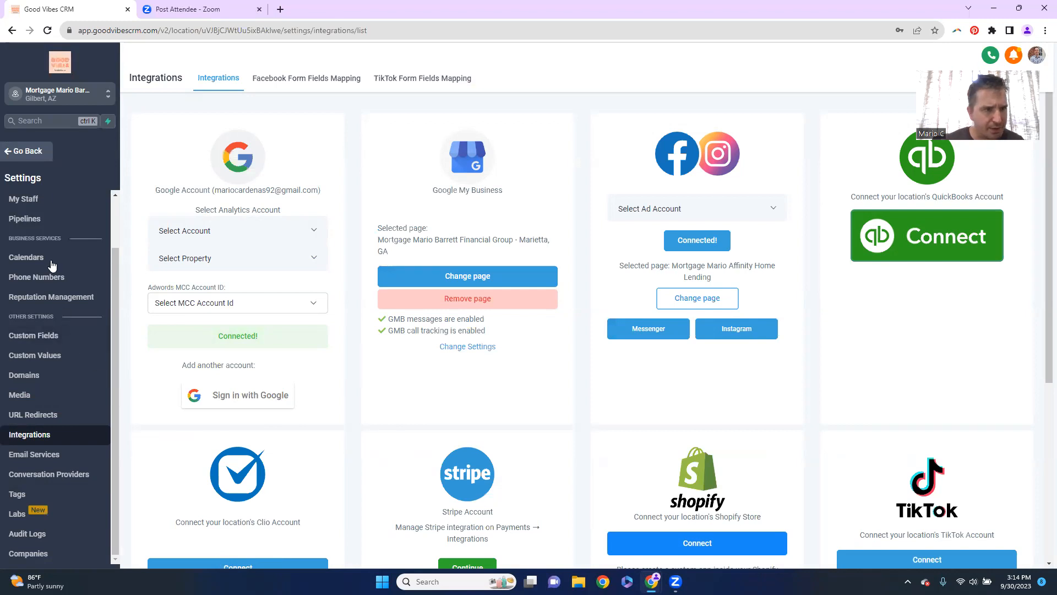
Open the personal profile settings and examine the signature, user availability, app integrations and the primary and conflict calendar configuration
{"action": "scroll", "coordinate": [52, 275], "scroll_direction": "up", "scroll_amount": 1}
{"action": "left_click", "coordinate": [33, 240]}
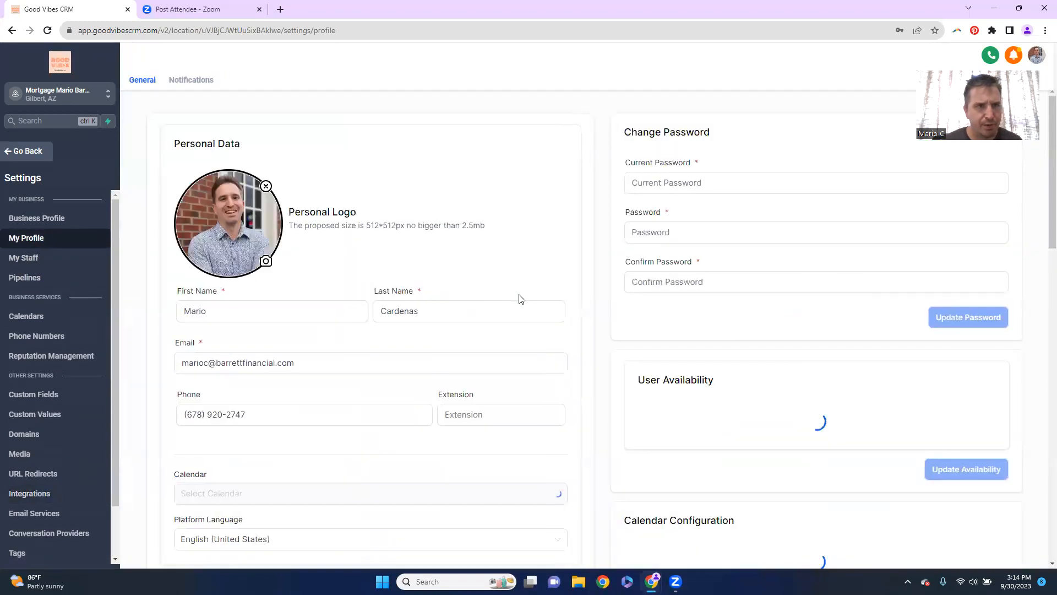
{"action": "scroll", "coordinate": [520, 299], "scroll_direction": "down", "scroll_amount": 1}
{"action": "scroll", "coordinate": [520, 299], "scroll_direction": "down", "scroll_amount": 8}
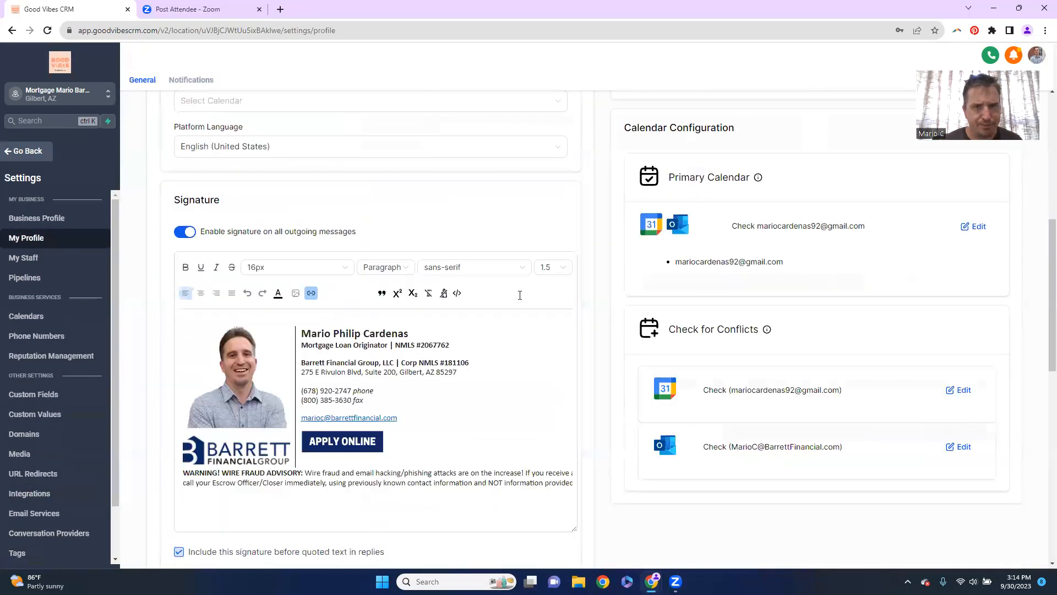
{"action": "scroll", "coordinate": [552, 300], "scroll_direction": "down", "scroll_amount": 3}
{"action": "scroll", "coordinate": [552, 300], "scroll_direction": "up", "scroll_amount": 5}
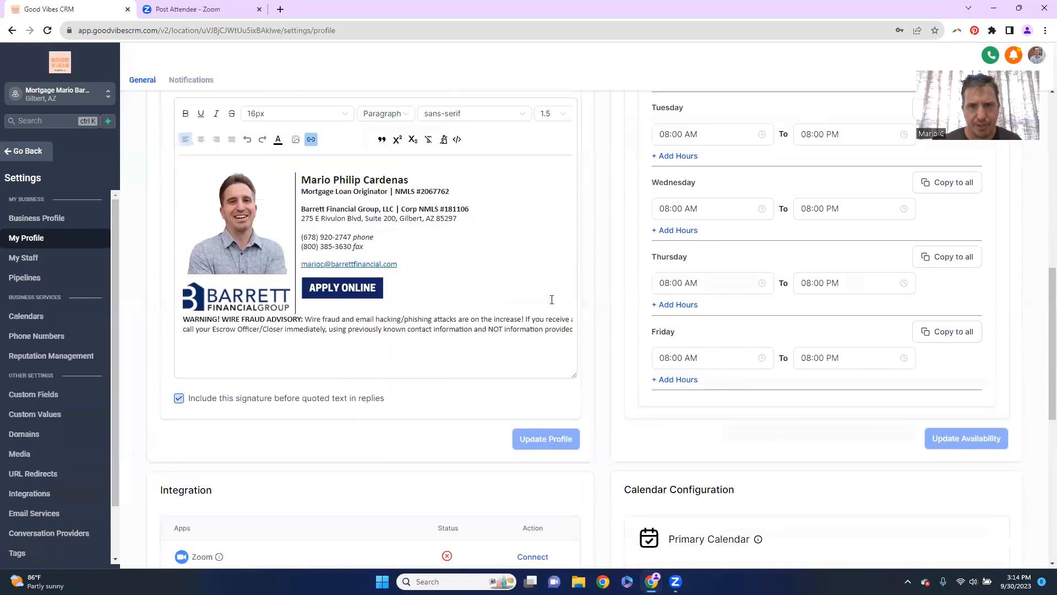
{"action": "scroll", "coordinate": [551, 300], "scroll_direction": "down", "scroll_amount": 4}
{"action": "scroll", "coordinate": [552, 299], "scroll_direction": "down", "scroll_amount": 4}
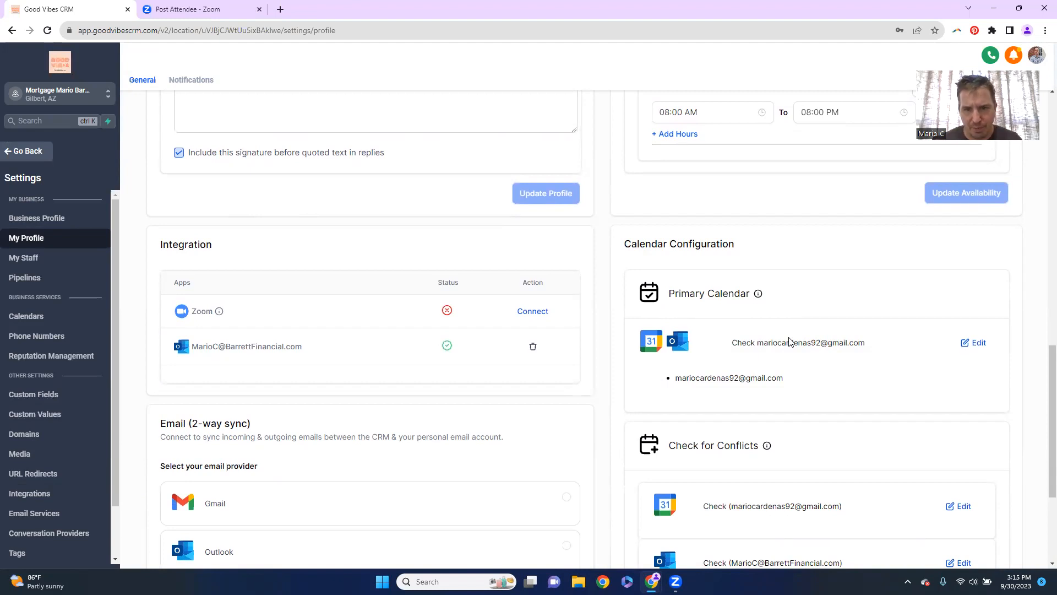
{"action": "scroll", "coordinate": [746, 444], "scroll_direction": "down", "scroll_amount": 2}
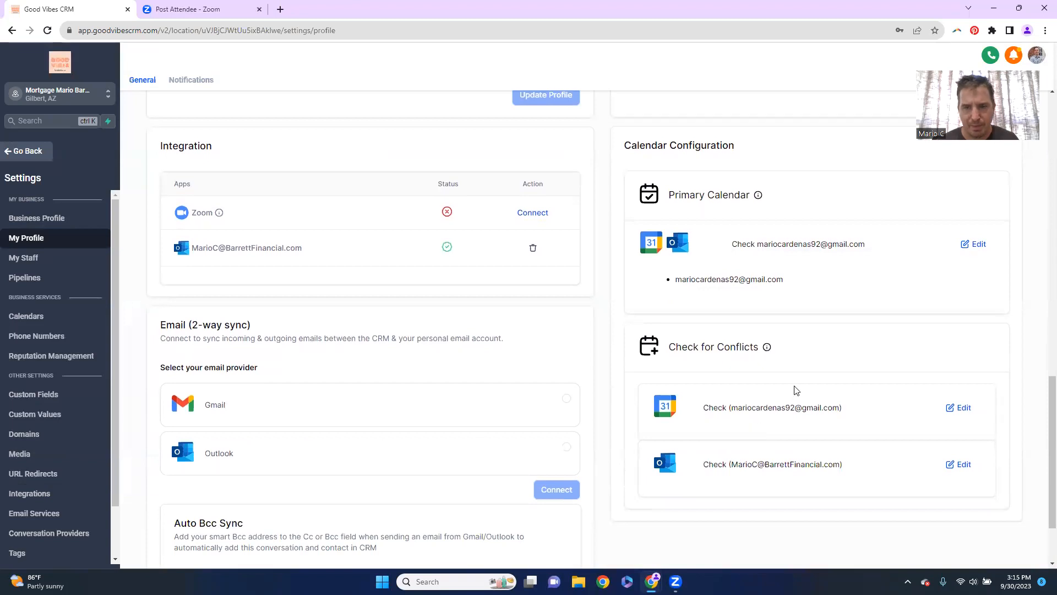
{"action": "scroll", "coordinate": [771, 408], "scroll_direction": "up", "scroll_amount": 2}
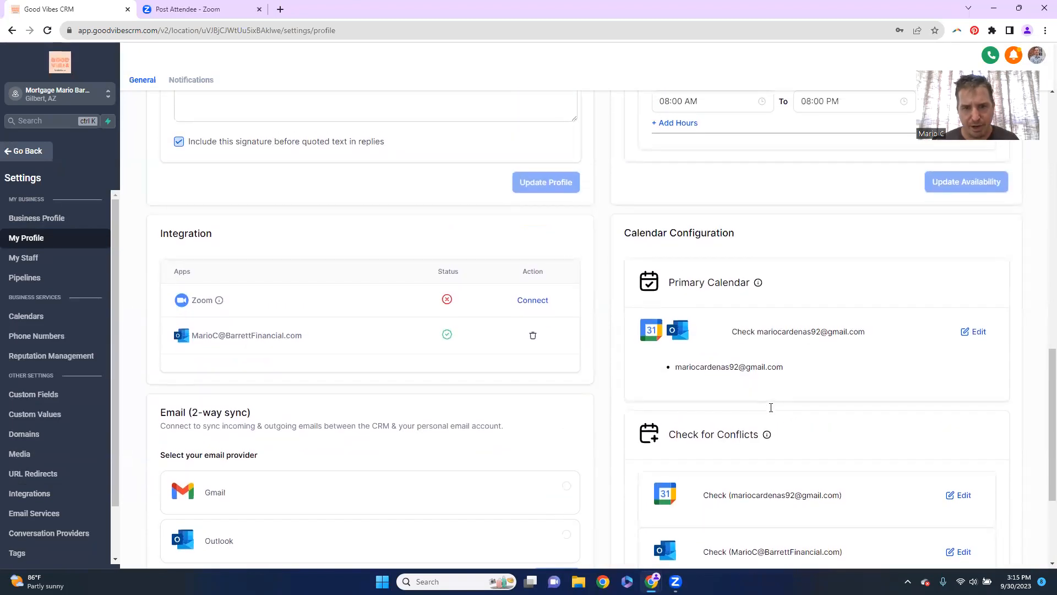
{"action": "scroll", "coordinate": [701, 439], "scroll_direction": "down", "scroll_amount": 2}
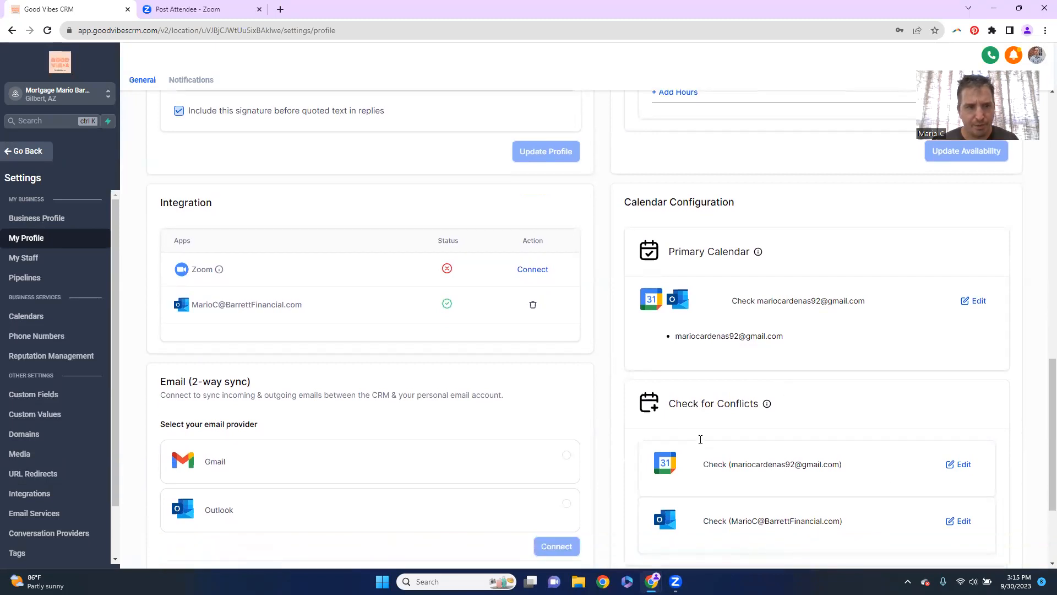
{"action": "scroll", "coordinate": [701, 439], "scroll_direction": "up", "scroll_amount": 3}
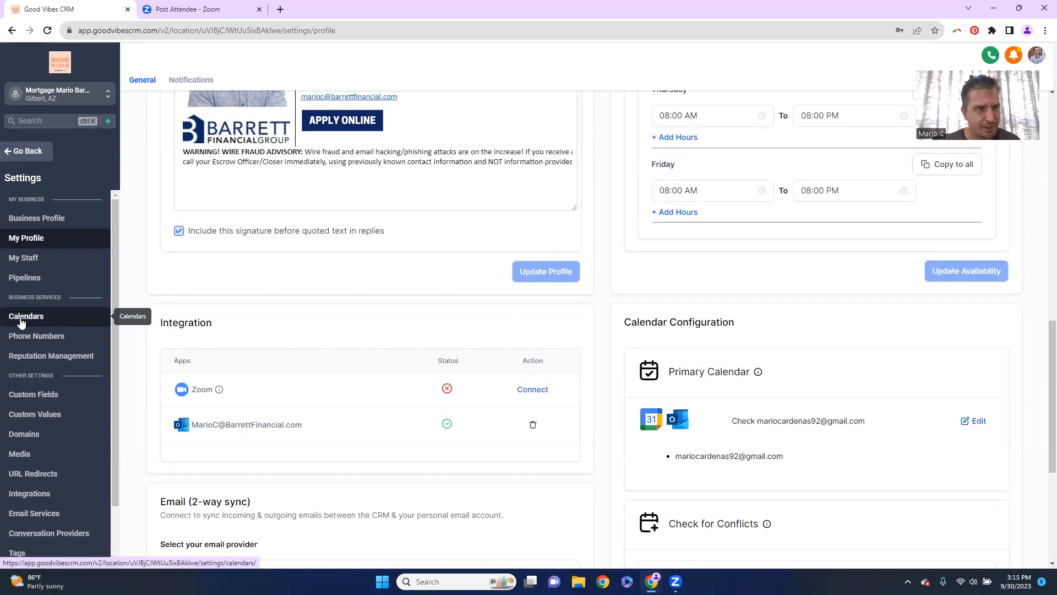
Go to the calendar settings and start a new calendar with the Simple Calendar scheduling type
{"action": "scroll", "coordinate": [22, 322], "scroll_direction": "down", "scroll_amount": 1}
{"action": "scroll", "coordinate": [22, 322], "scroll_direction": "up", "scroll_amount": 1}
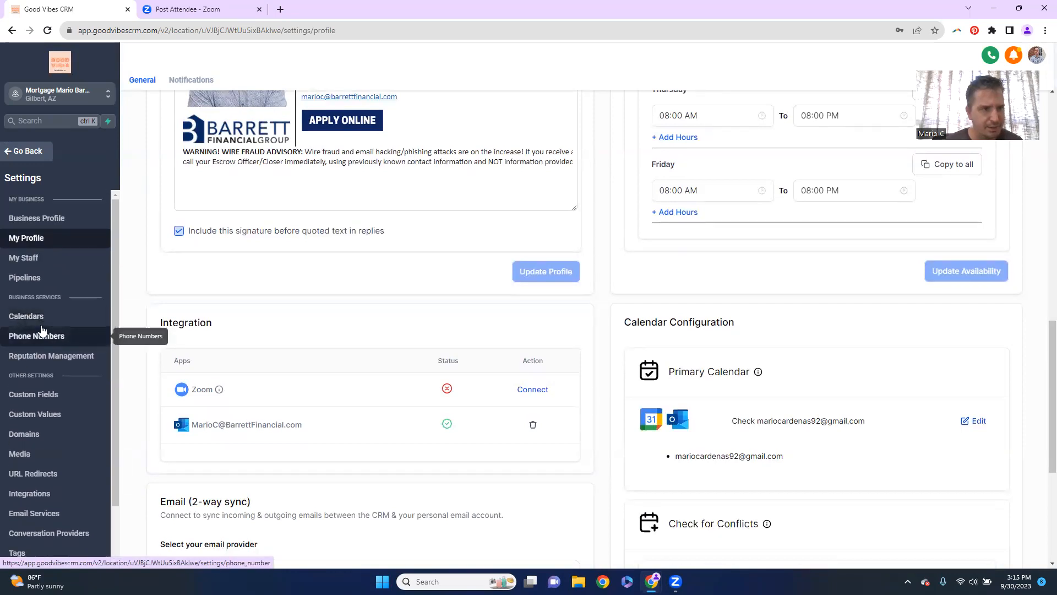
{"action": "left_click", "coordinate": [41, 323]}
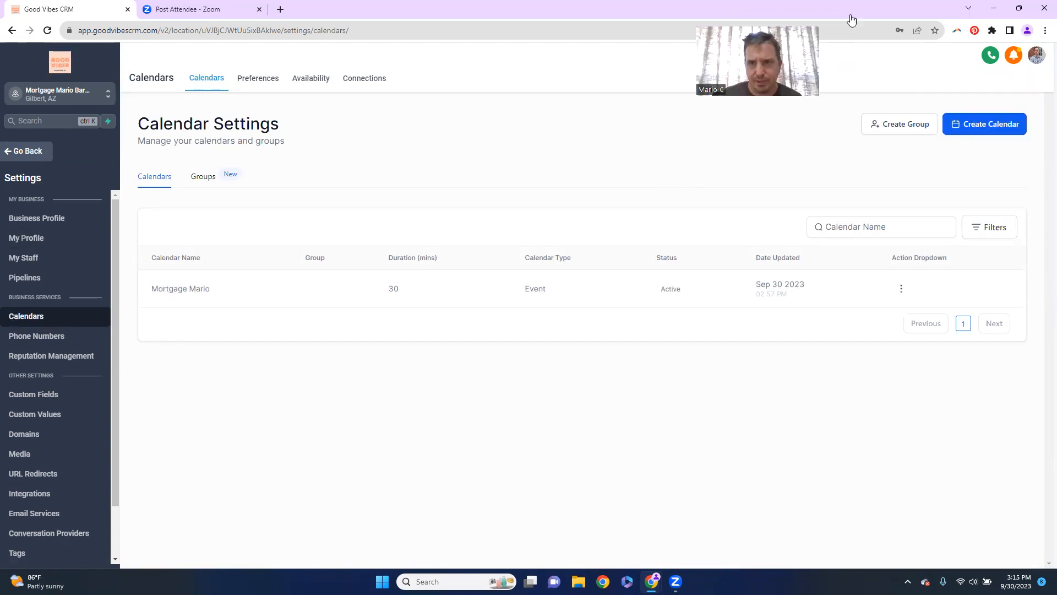
{"action": "left_click", "coordinate": [977, 127]}
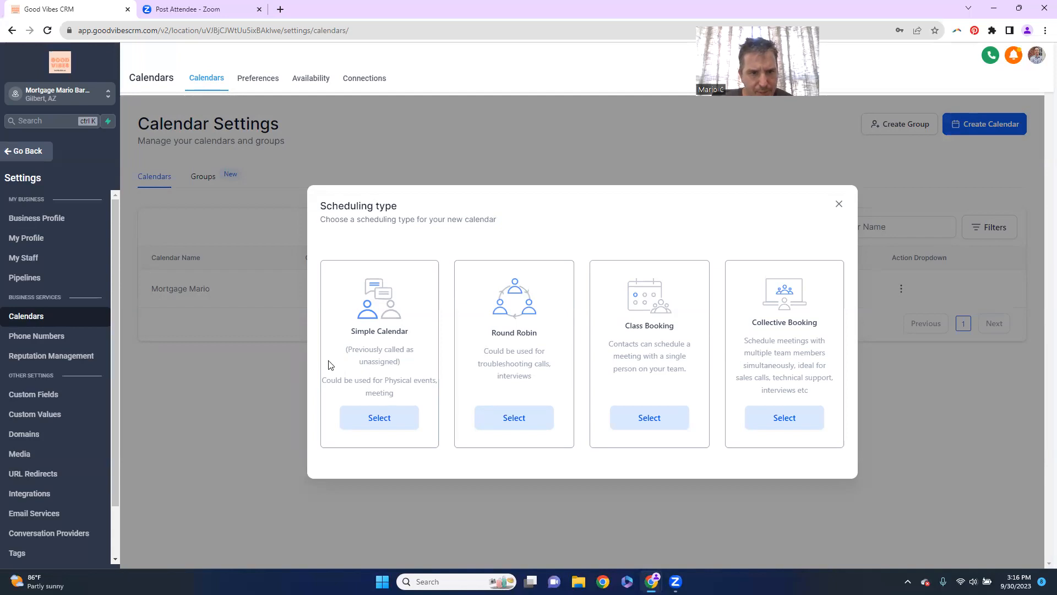
{"action": "left_click", "coordinate": [369, 419]}
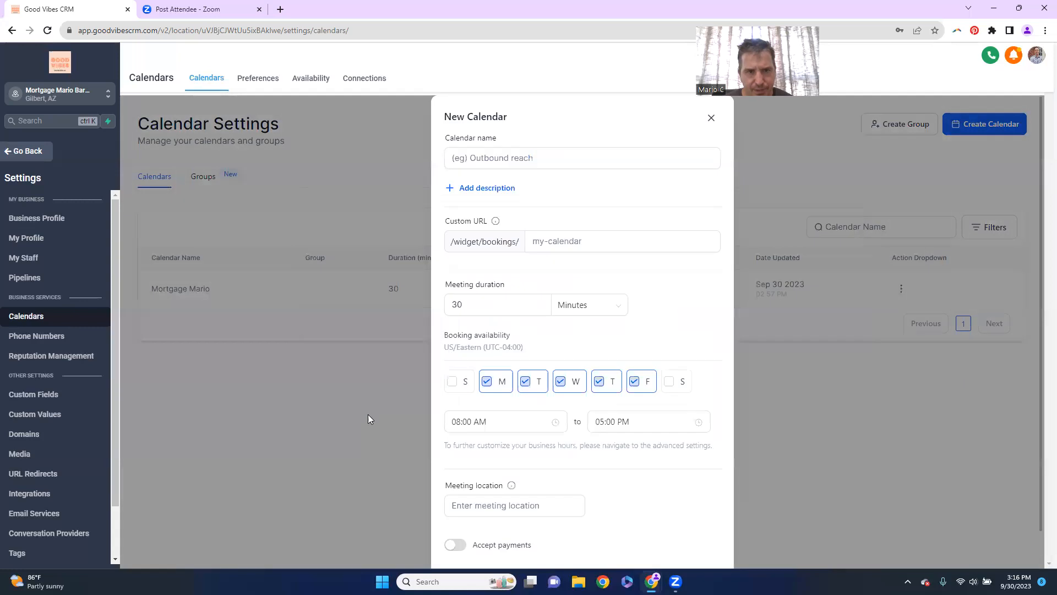
Name the calendar "Virtual call calendar with" plus the host's first name, and set the custom URL to "virtual" followed by that name
{"action": "left_click", "coordinate": [471, 160]}
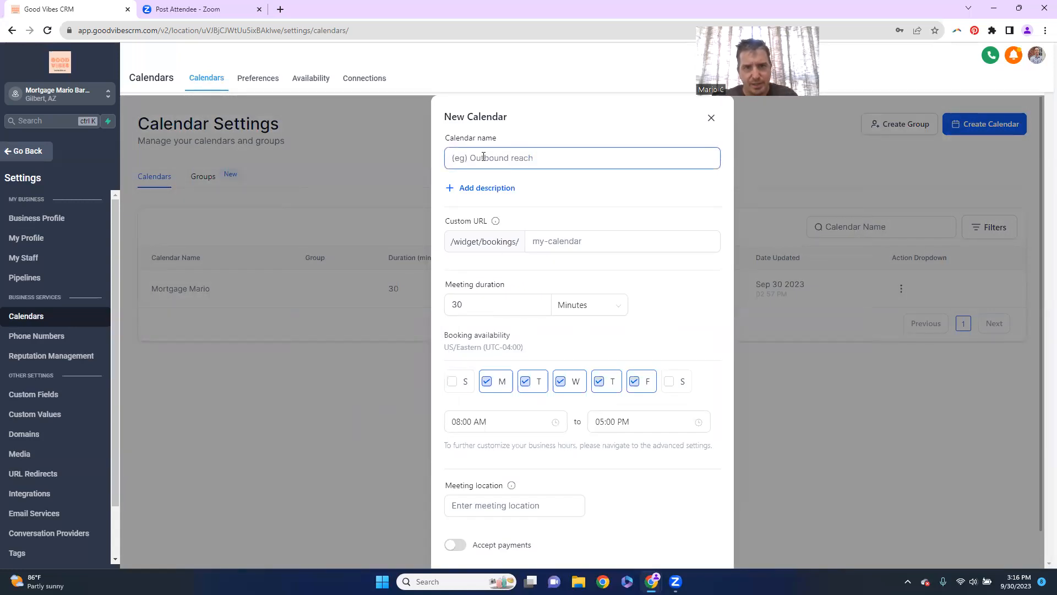
{"action": "type", "text": "Virtual ca"}
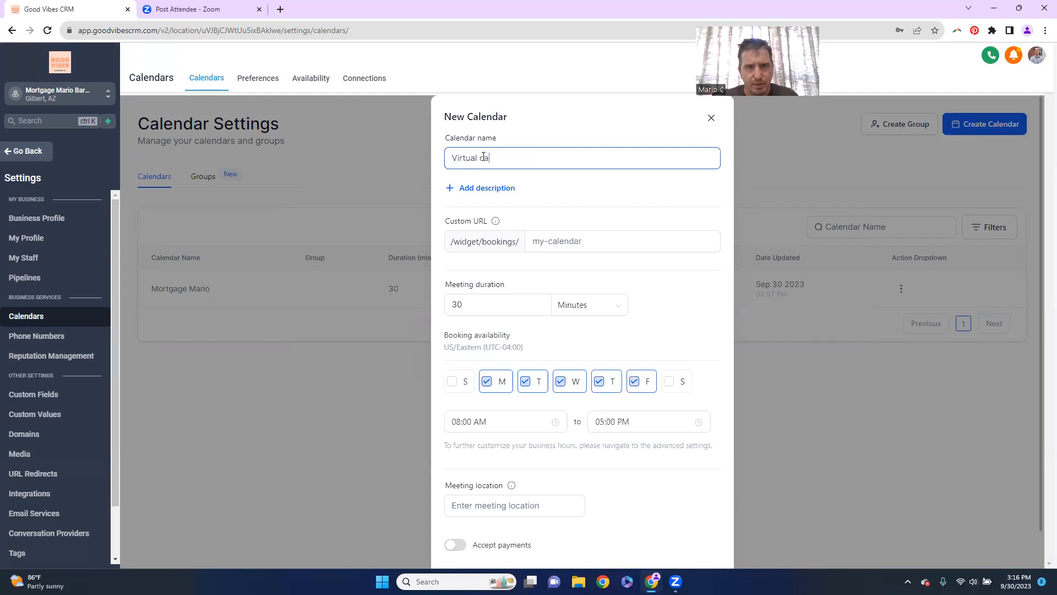
{"action": "type", "text": "ll calendar with Mario"}
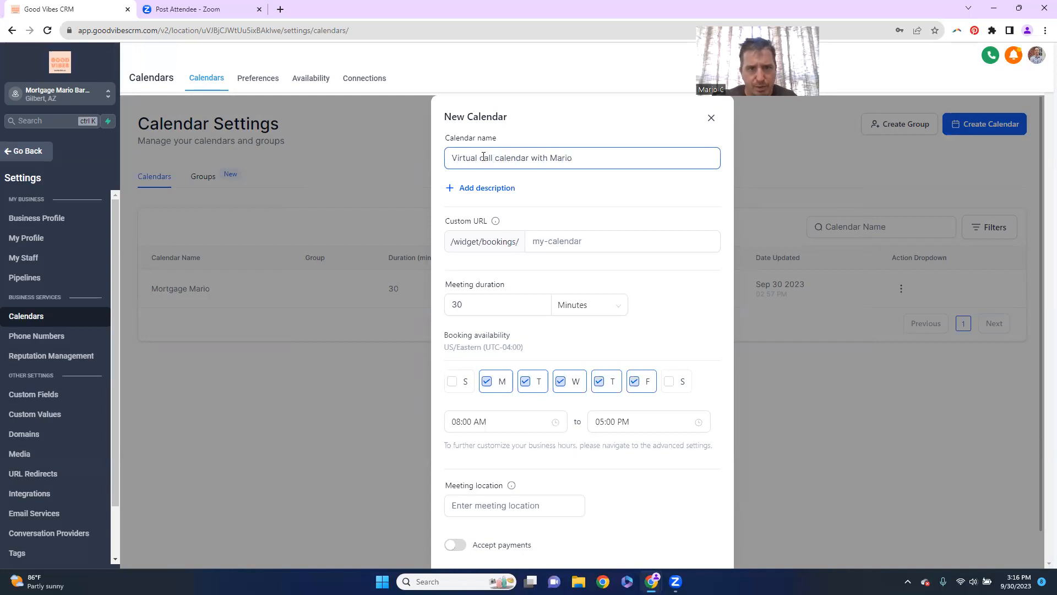
{"action": "left_click", "coordinate": [542, 239]}
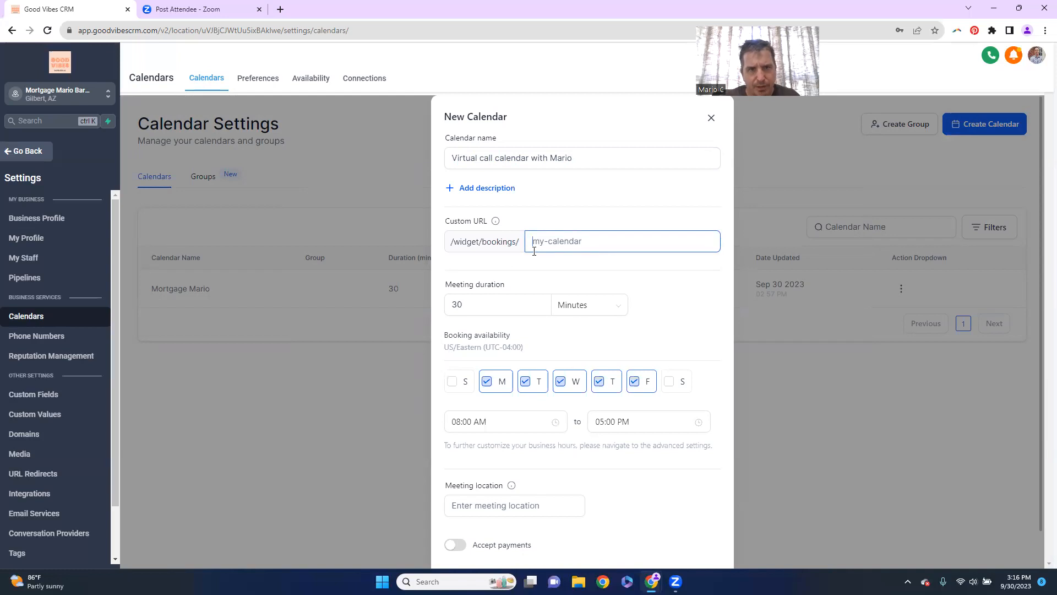
{"action": "type", "text": "vi"}
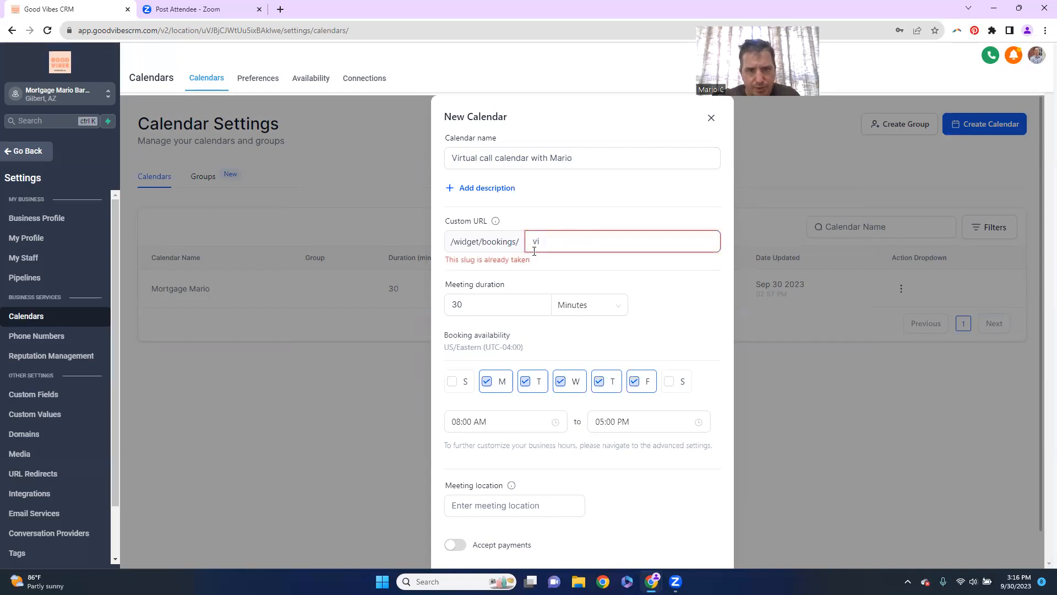
{"action": "type", "text": "l"}
{"action": "type", "text": "rtua"}
{"action": "type", "text": "lmario"}
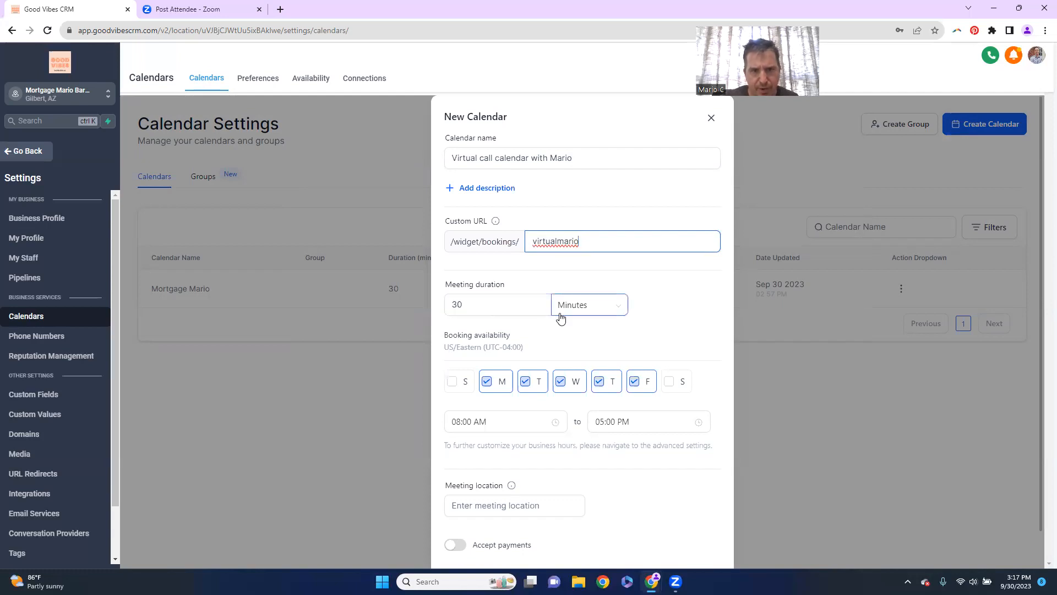
Set the new calendar's meeting duration to 20 minutes
{"action": "scroll", "coordinate": [666, 324], "scroll_direction": "down", "scroll_amount": 1}
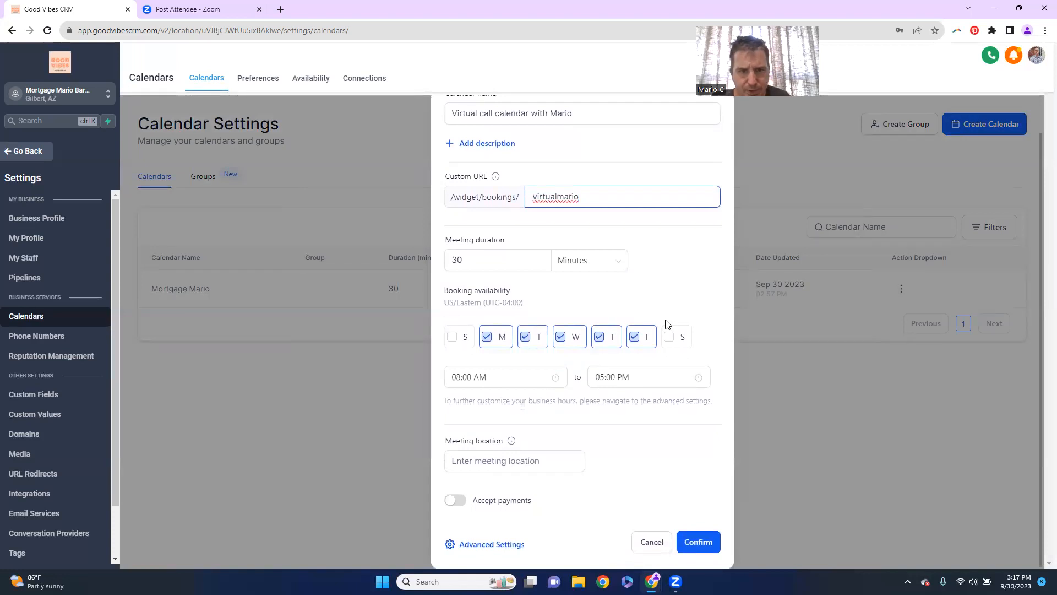
{"action": "left_click", "coordinate": [585, 262]}
{"action": "left_click", "coordinate": [524, 267]}
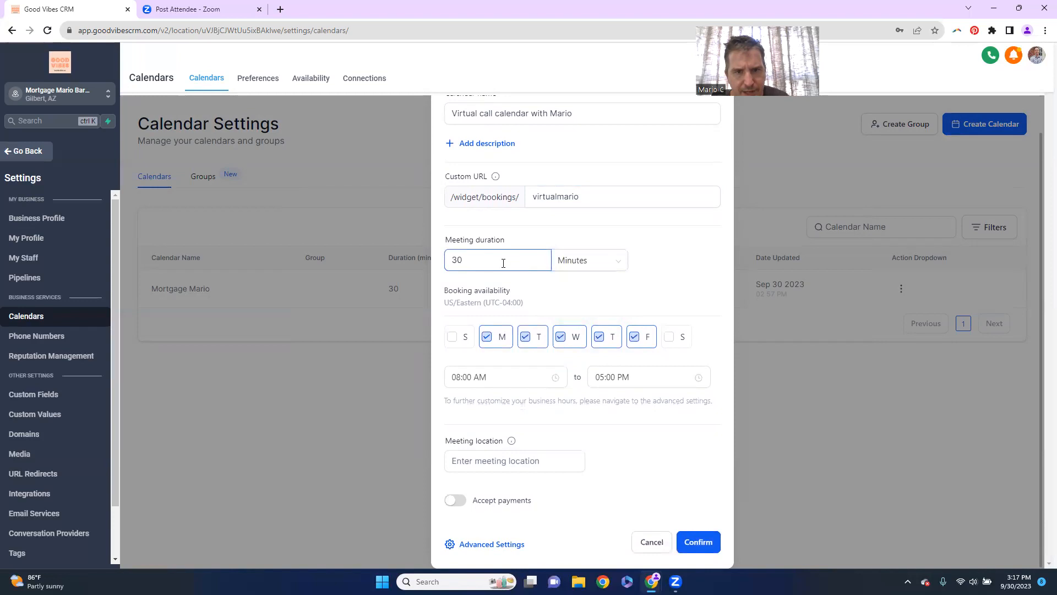
{"action": "key", "text": "BackSpace"}
{"action": "key", "text": "BackSpace"}
{"action": "type", "text": "20"}
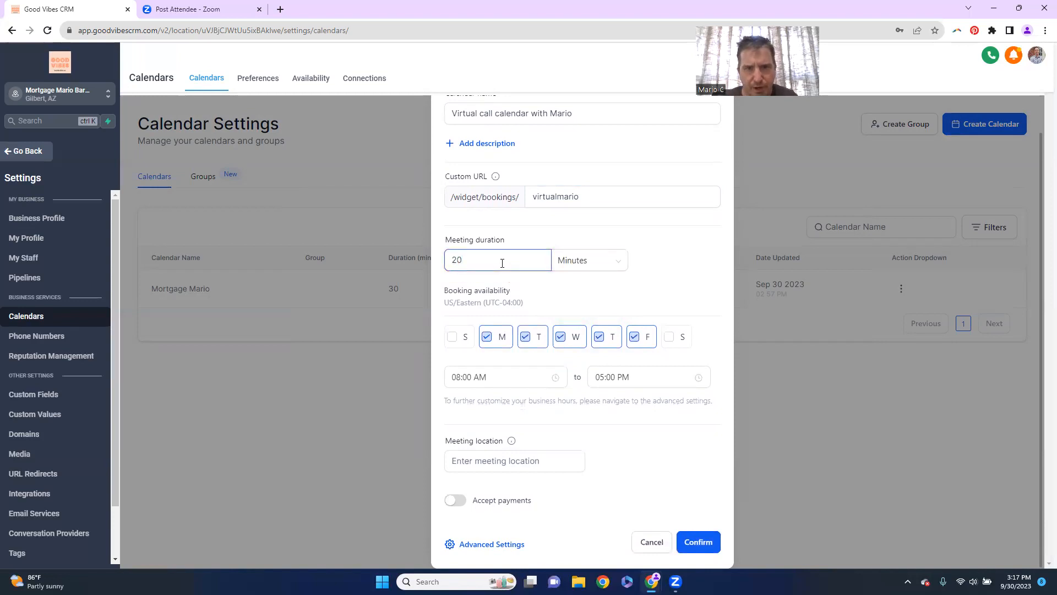
{"action": "left_click", "coordinate": [575, 236]}
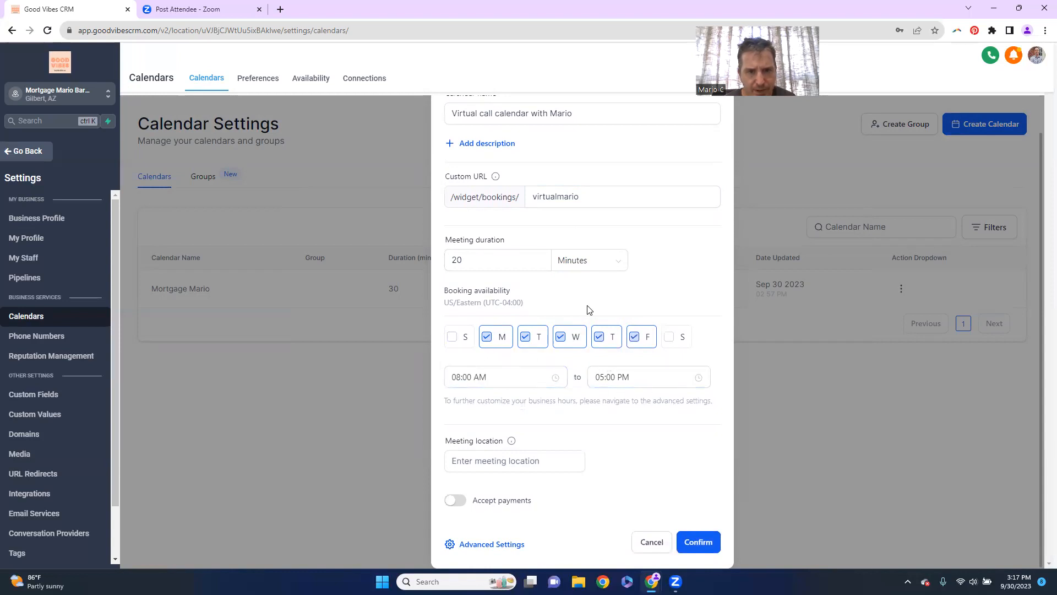
Open the new calendar's advanced settings and check the description and group options in the meeting details
{"action": "left_click", "coordinate": [493, 460]}
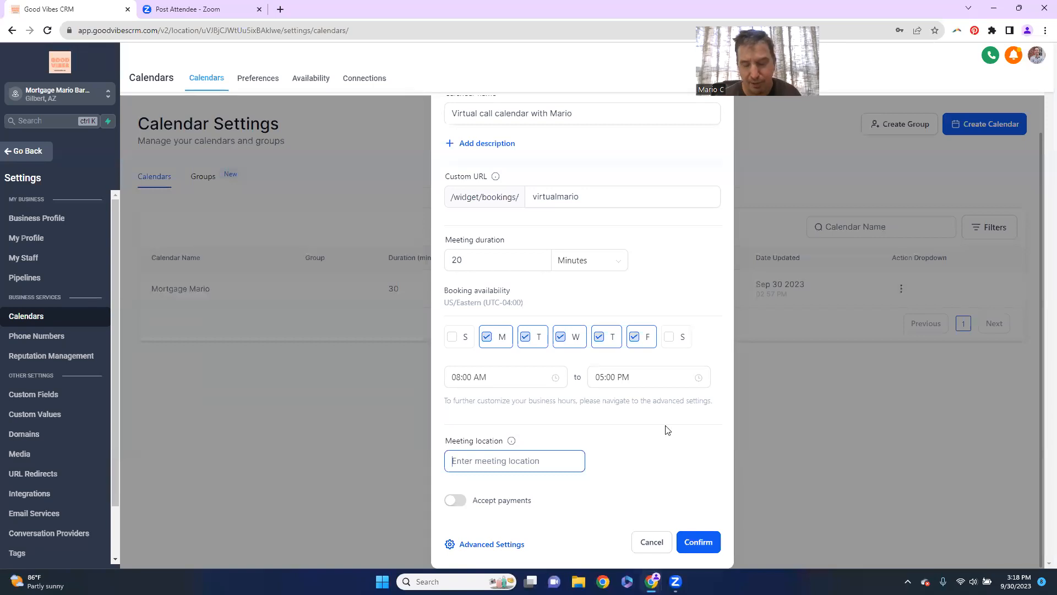
{"action": "left_click", "coordinate": [501, 545]}
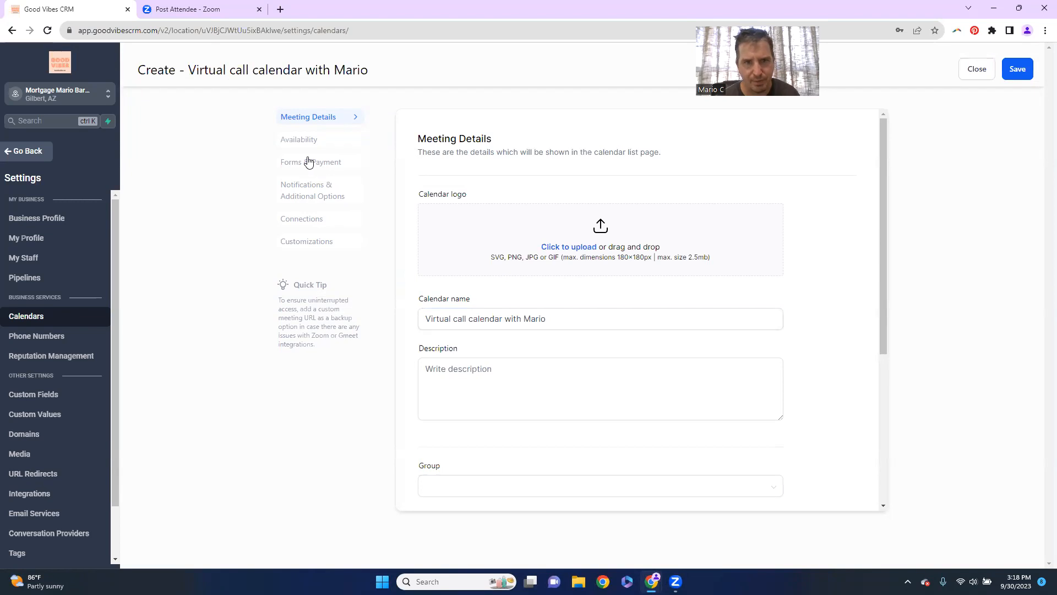
{"action": "left_click", "coordinate": [476, 370]}
{"action": "left_click", "coordinate": [458, 490]}
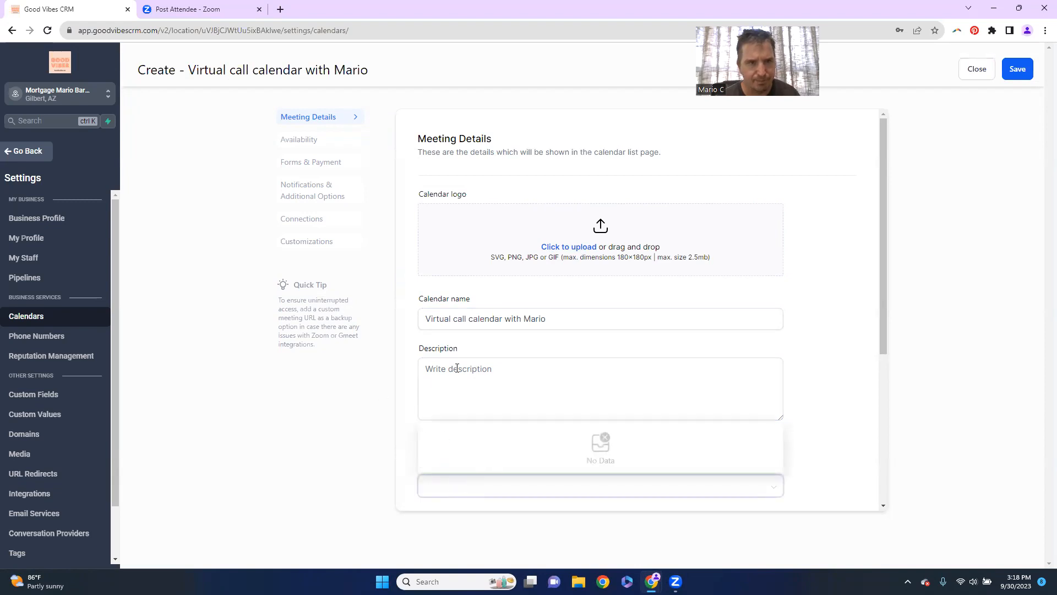
Go to the calendar's availability settings and set the minimum scheduling notice to 2 hours
{"action": "left_click", "coordinate": [300, 140]}
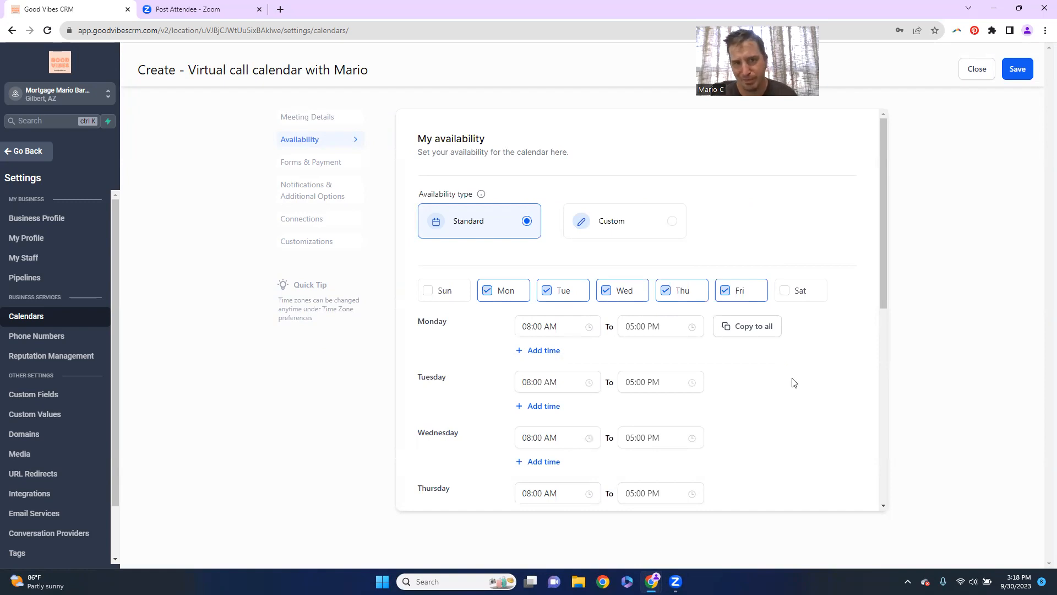
{"action": "scroll", "coordinate": [793, 382], "scroll_direction": "down", "scroll_amount": 1}
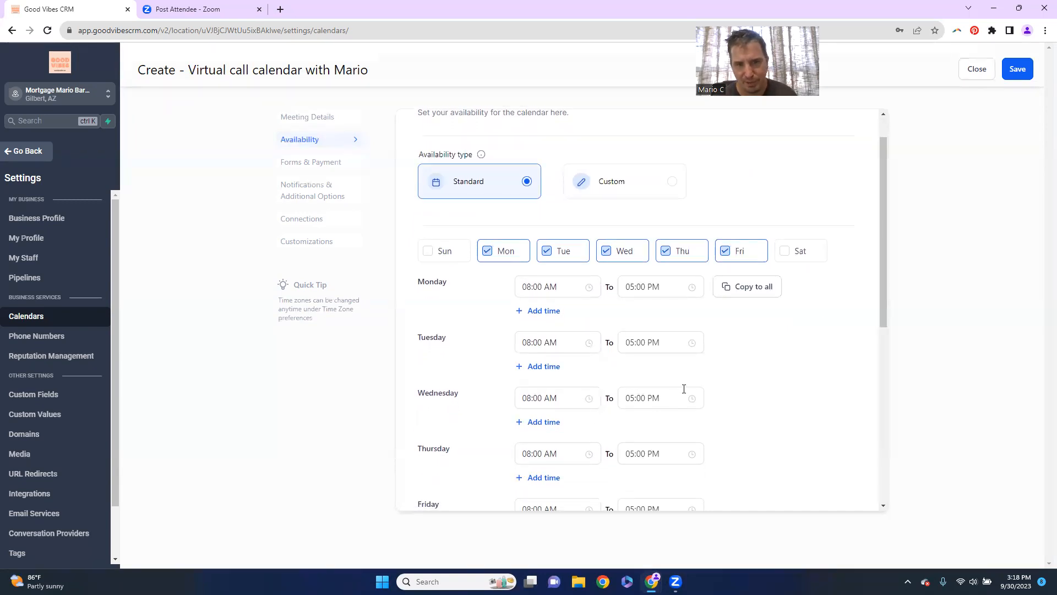
{"action": "scroll", "coordinate": [696, 329], "scroll_direction": "down", "scroll_amount": 1}
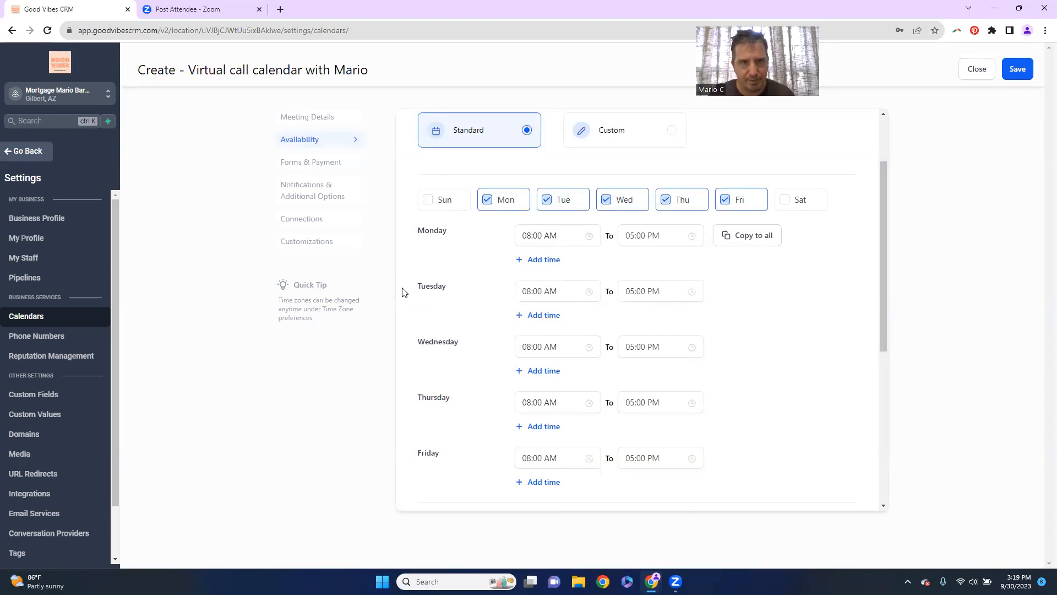
{"action": "scroll", "coordinate": [402, 291], "scroll_direction": "down", "scroll_amount": 4}
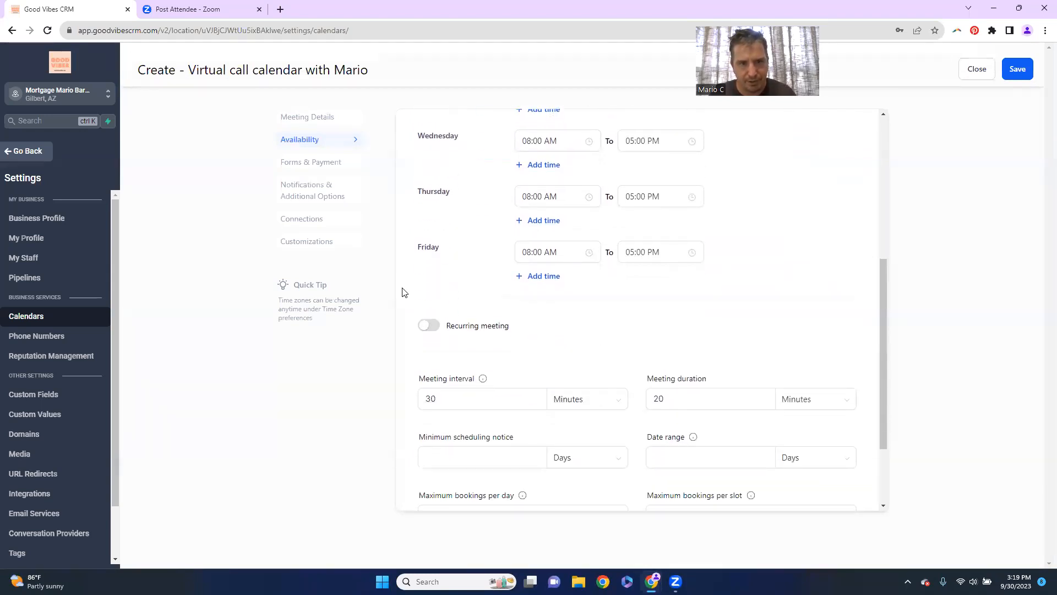
{"action": "scroll", "coordinate": [433, 301], "scroll_direction": "down", "scroll_amount": 1}
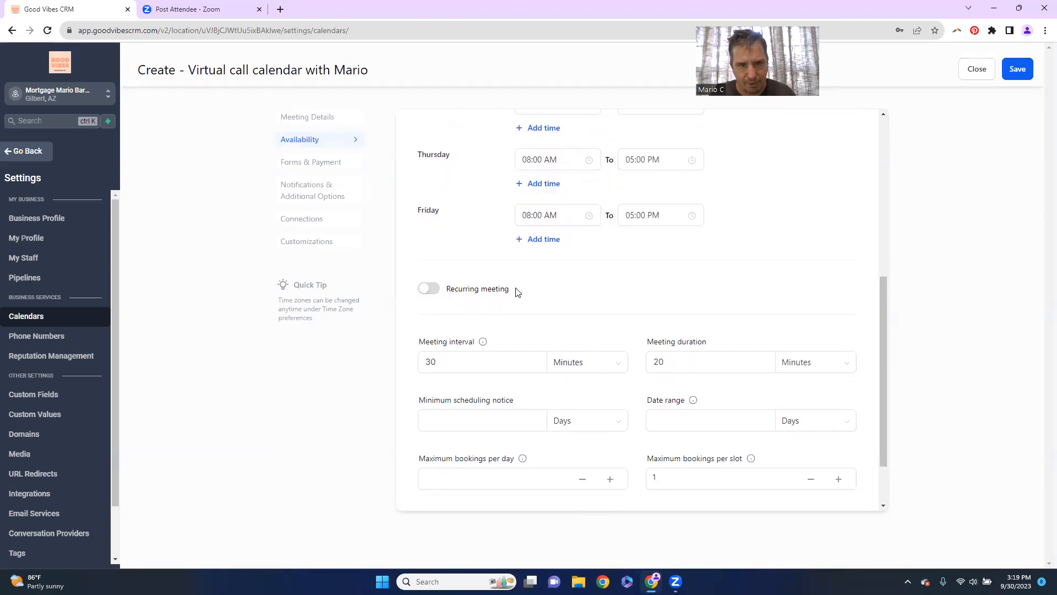
{"action": "scroll", "coordinate": [518, 292], "scroll_direction": "down", "scroll_amount": 2}
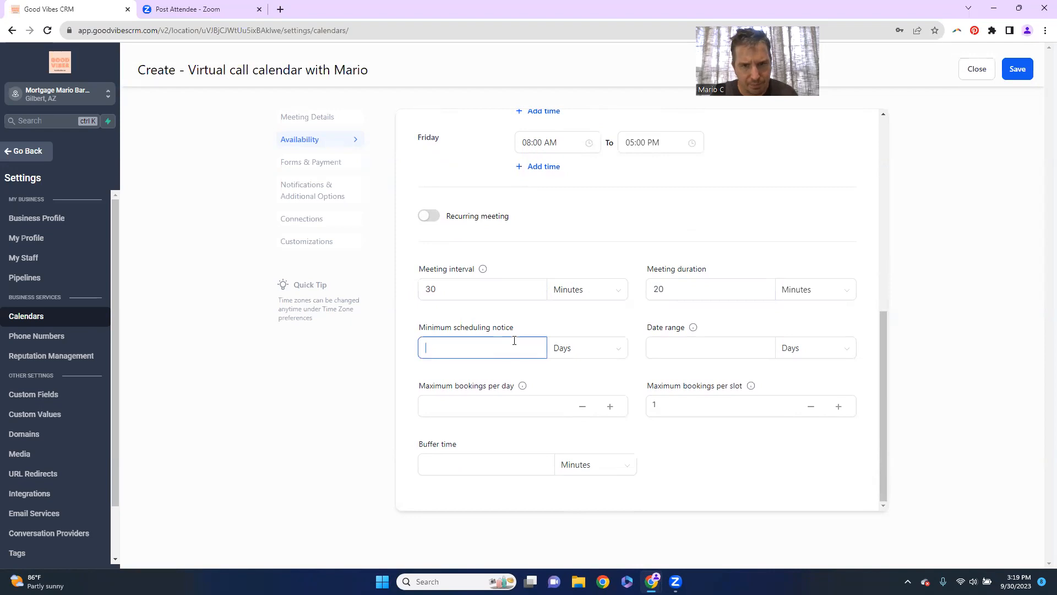
{"action": "left_click", "coordinate": [620, 353]}
{"action": "left_click", "coordinate": [602, 375]}
{"action": "left_click", "coordinate": [504, 348]}
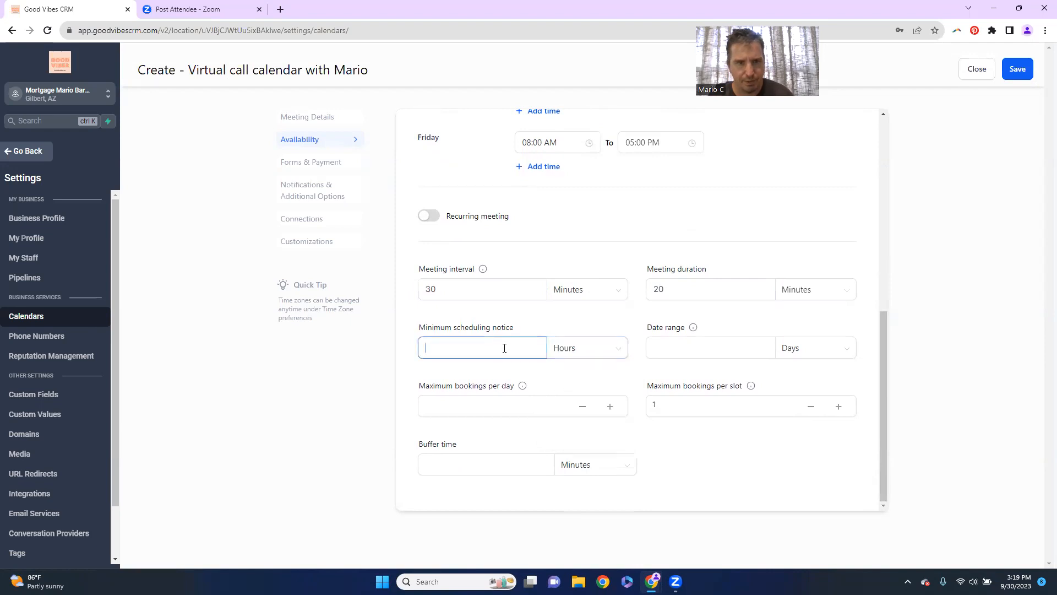
{"action": "type", "text": "2"}
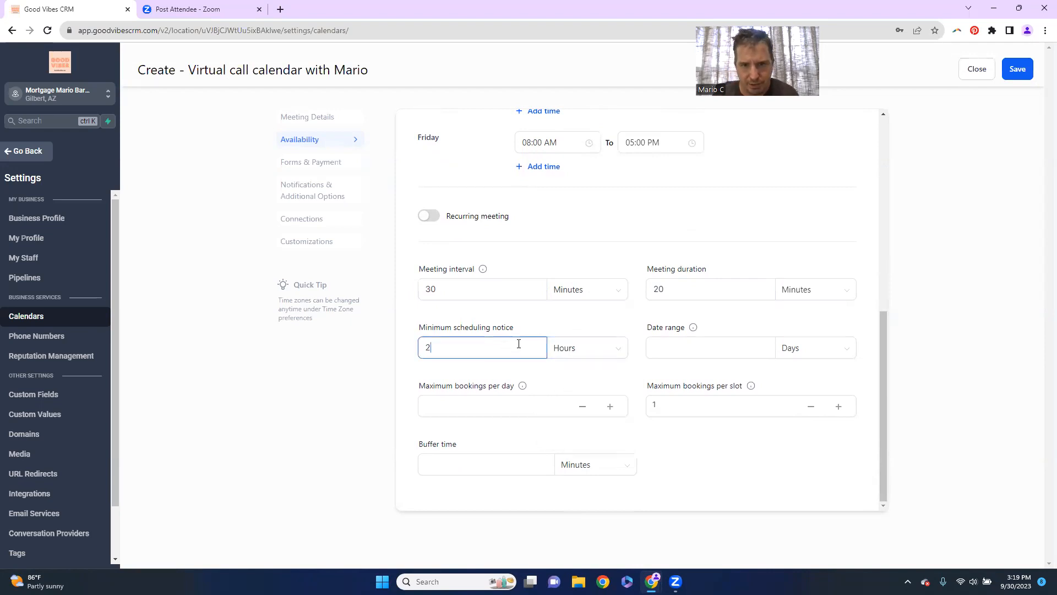
{"action": "left_click", "coordinate": [671, 343]}
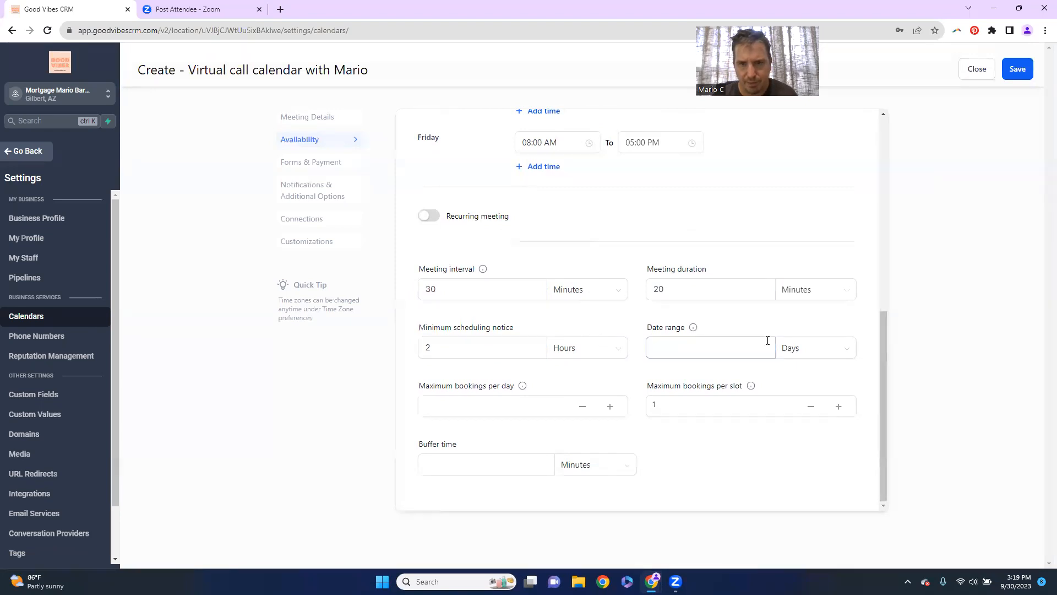
Set the buffer time between meetings to 10 minutes
{"action": "left_click", "coordinate": [480, 346]}
{"action": "left_click", "coordinate": [489, 408]}
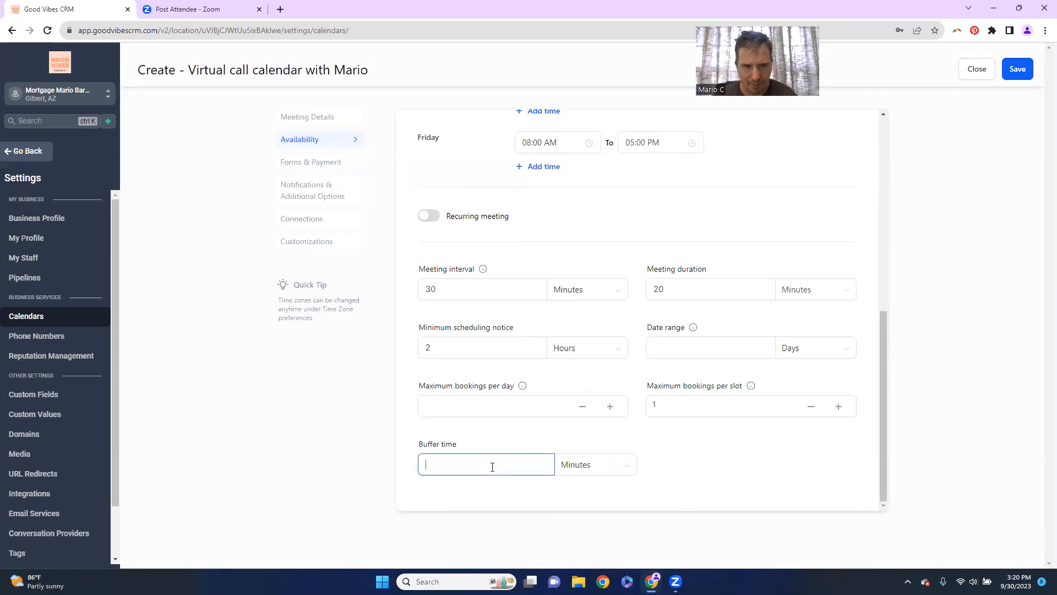
{"action": "type", "text": "10"}
{"action": "left_click", "coordinate": [538, 442]}
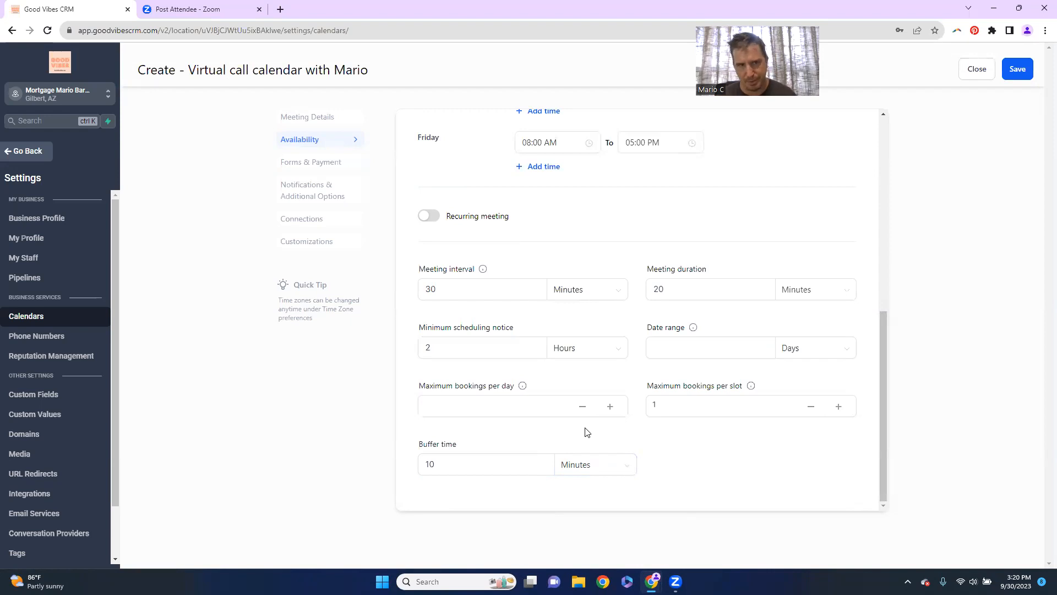
Examine the form, consent checkbox, confirmation page and payment options in the calendar's Forms & Payment settings
{"action": "left_click", "coordinate": [322, 166]}
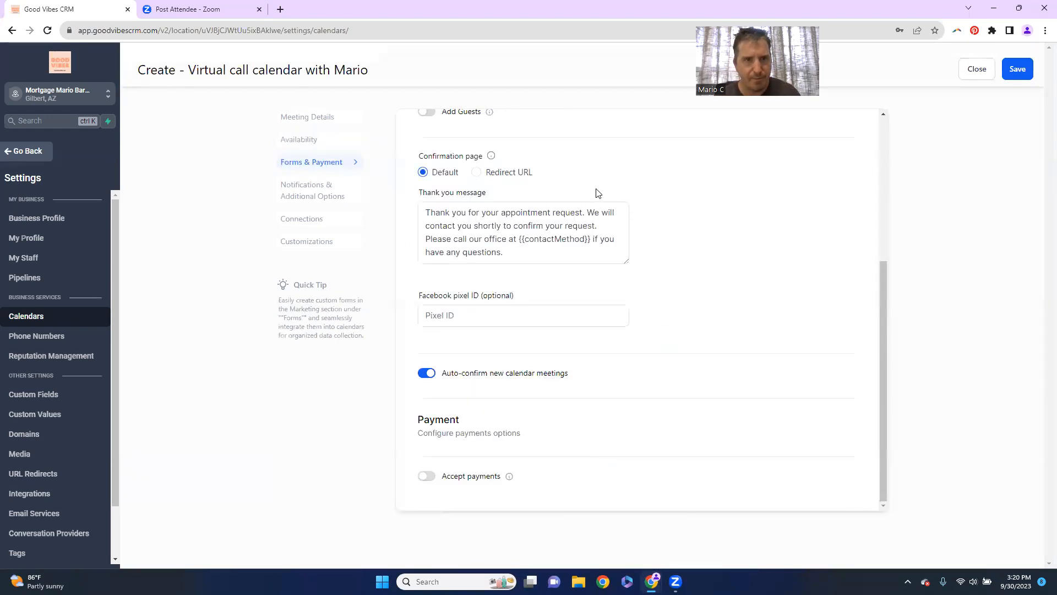
{"action": "scroll", "coordinate": [597, 193], "scroll_direction": "up", "scroll_amount": 2}
{"action": "scroll", "coordinate": [597, 192], "scroll_direction": "up", "scroll_amount": 2}
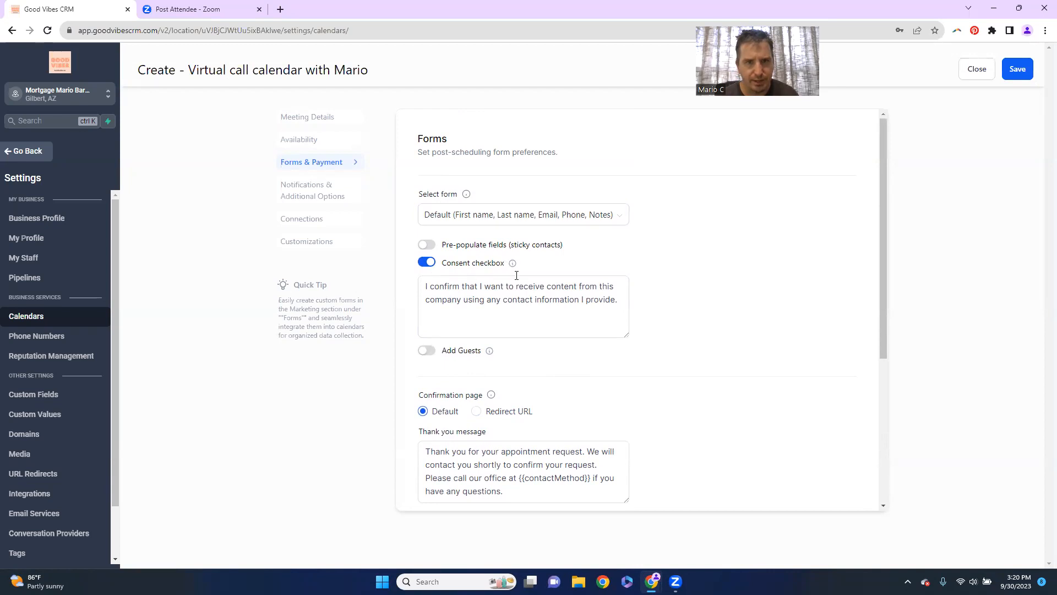
{"action": "mouse_move", "coordinate": [509, 267]}
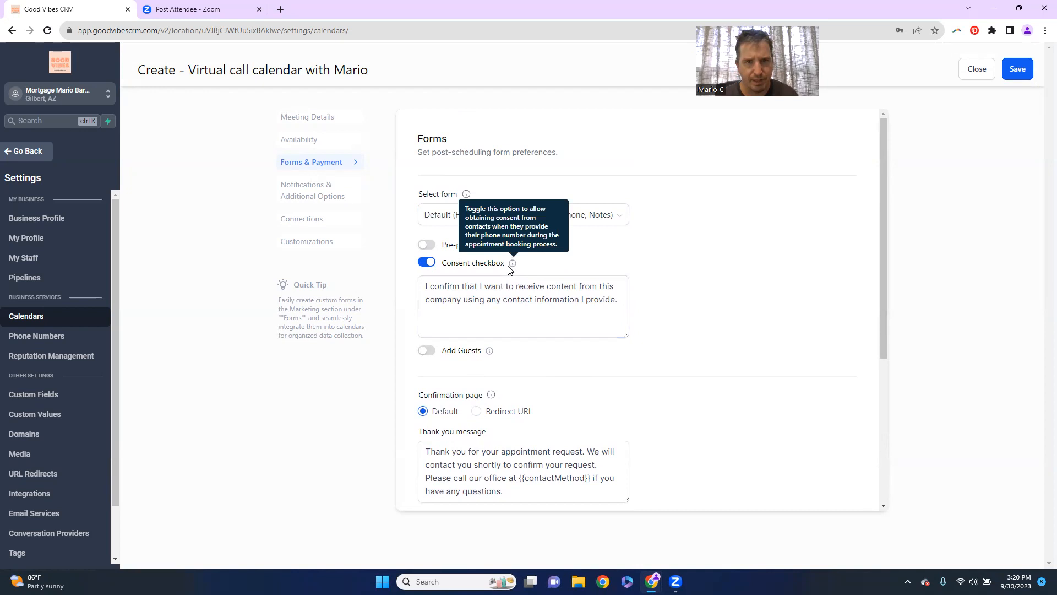
{"action": "left_click", "coordinate": [613, 278]}
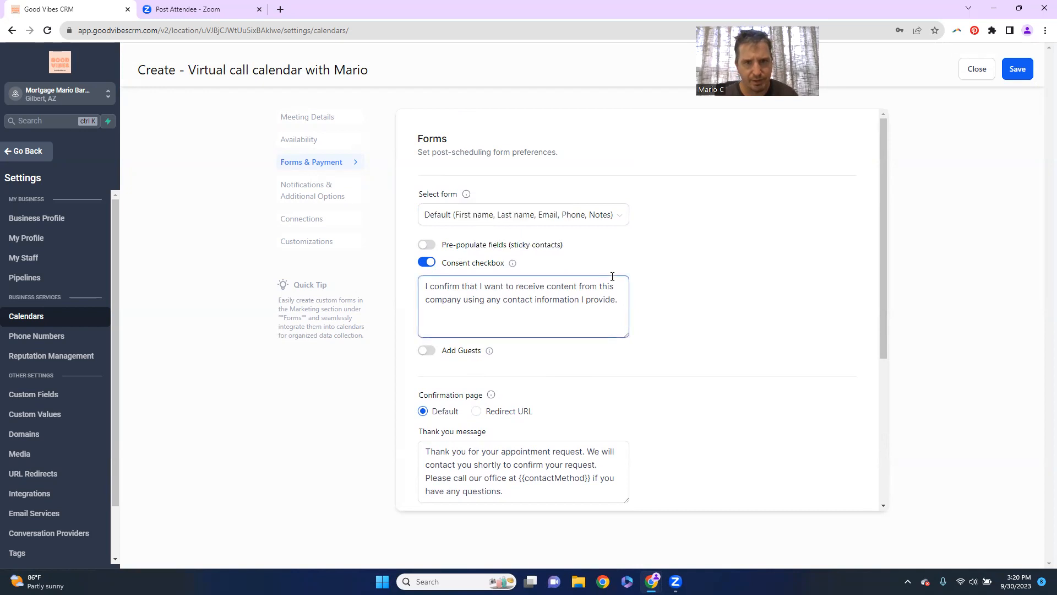
{"action": "scroll", "coordinate": [612, 277], "scroll_direction": "down", "scroll_amount": 2}
{"action": "scroll", "coordinate": [612, 276], "scroll_direction": "down", "scroll_amount": 3}
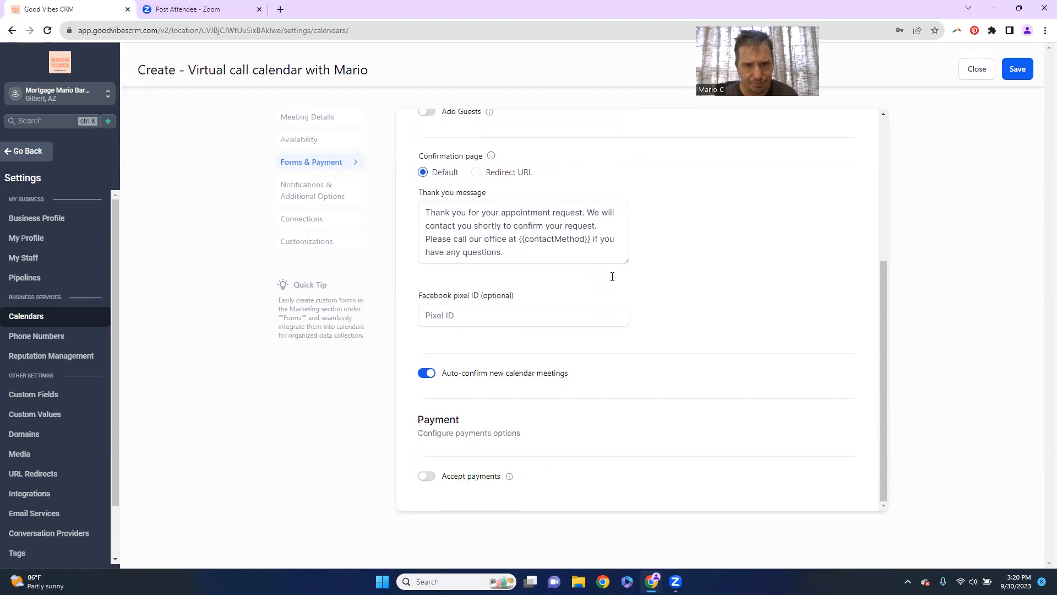
Send the acknowledgement email notification to the contact and allow Google calendar to send invitation or update emails to attendees
{"action": "left_click", "coordinate": [306, 191]}
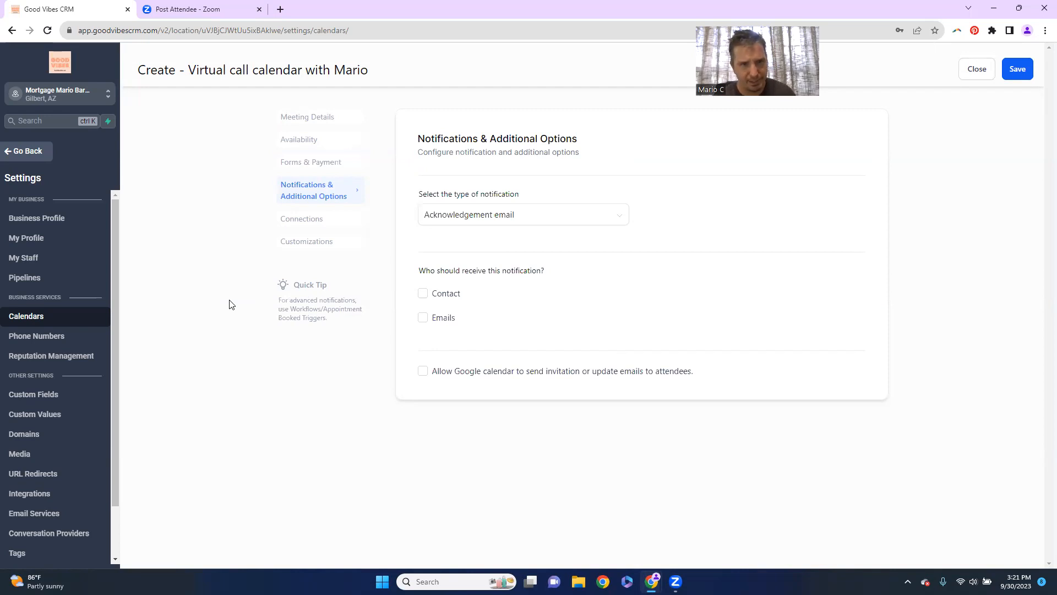
{"action": "left_click", "coordinate": [423, 295]}
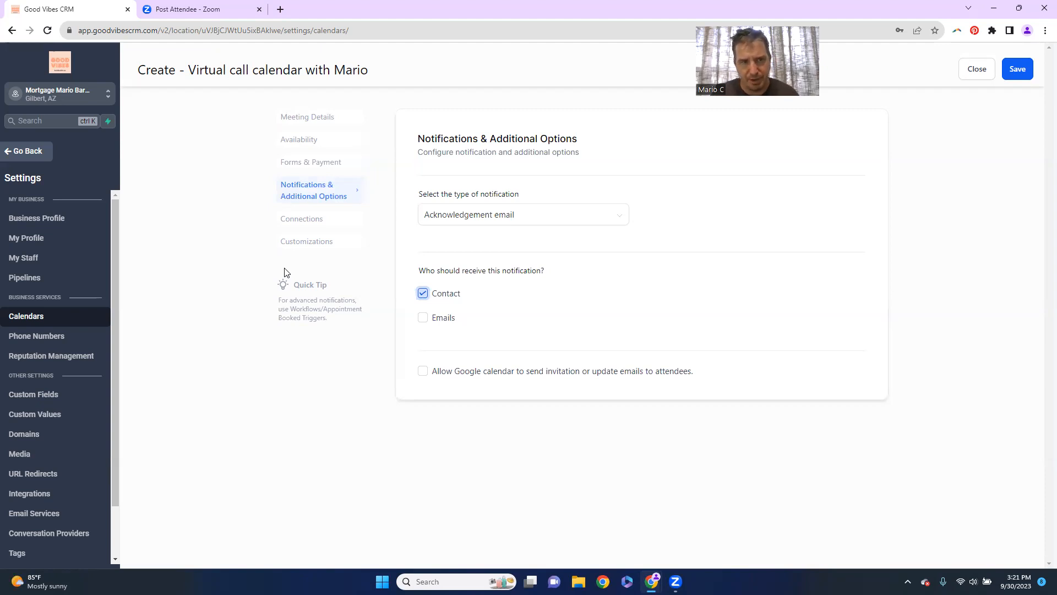
{"action": "left_click", "coordinate": [424, 373]}
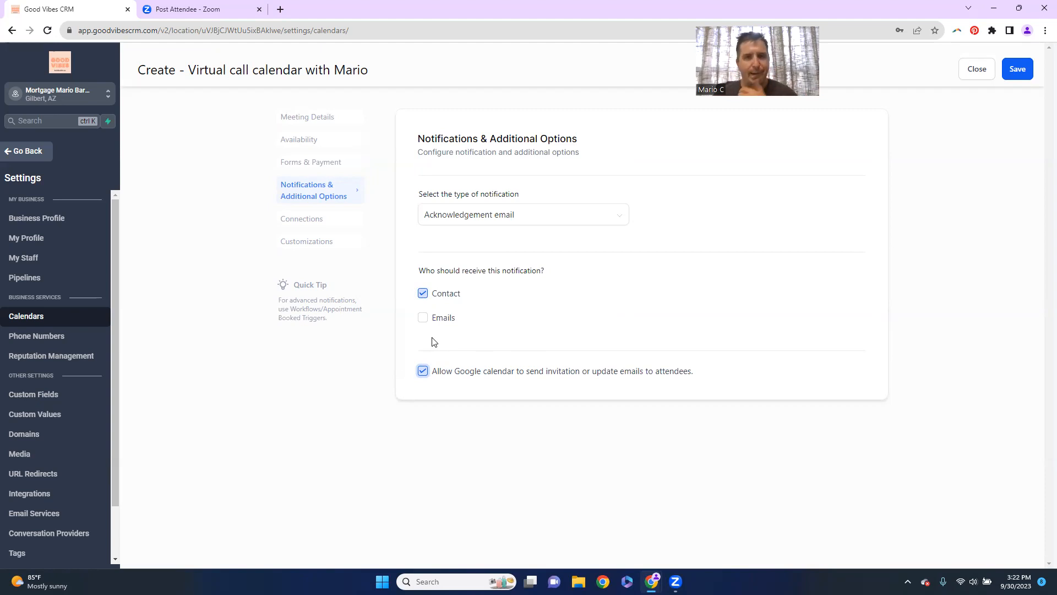
Link the booking calendar to the host's Gmail calendar in the external calendar sync settings
{"action": "left_click", "coordinate": [312, 221]}
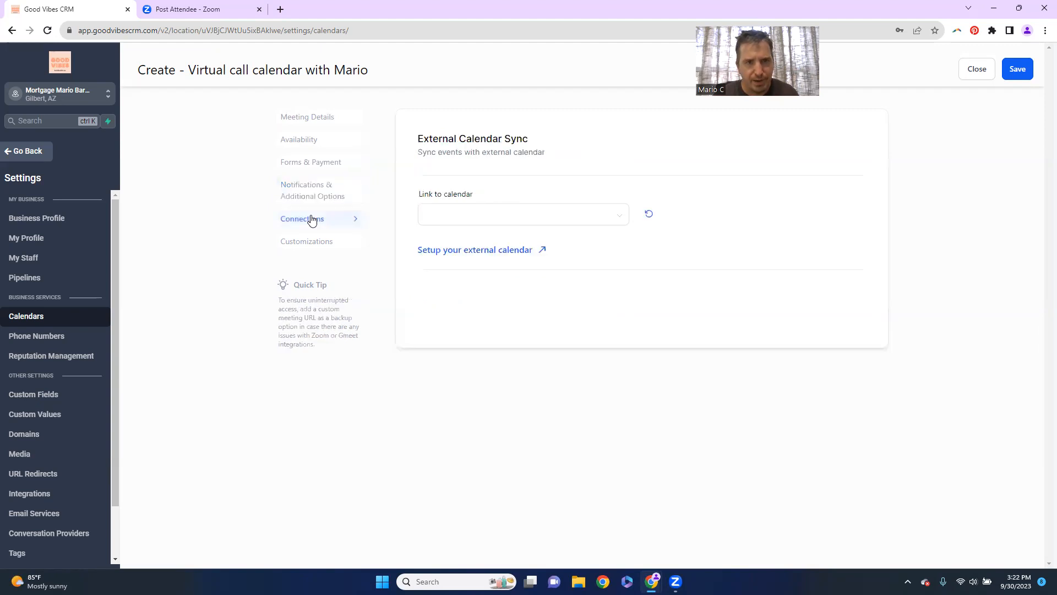
{"action": "left_click", "coordinate": [460, 218]}
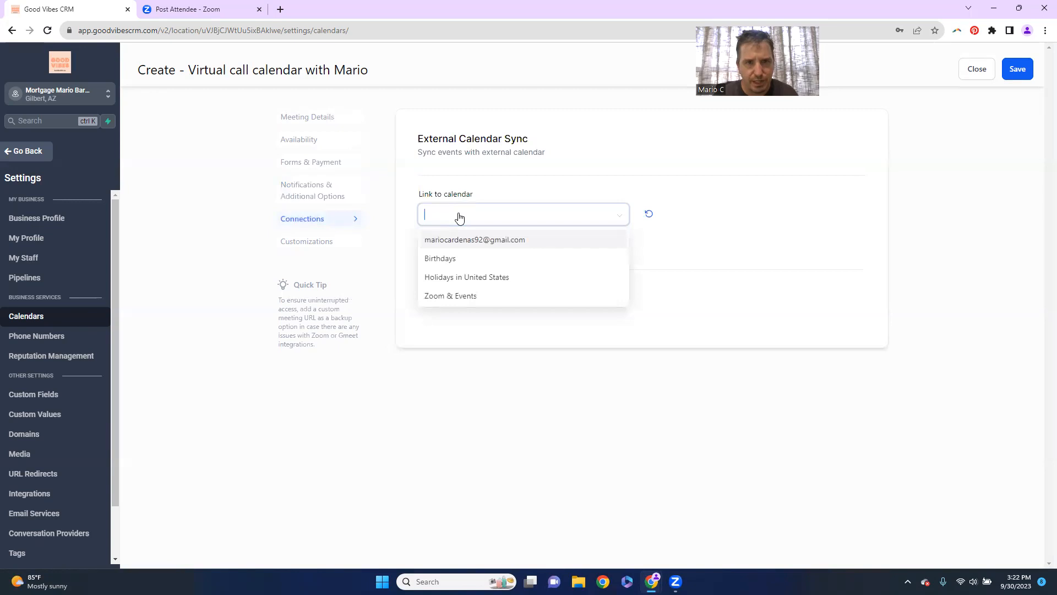
{"action": "left_click", "coordinate": [477, 244]}
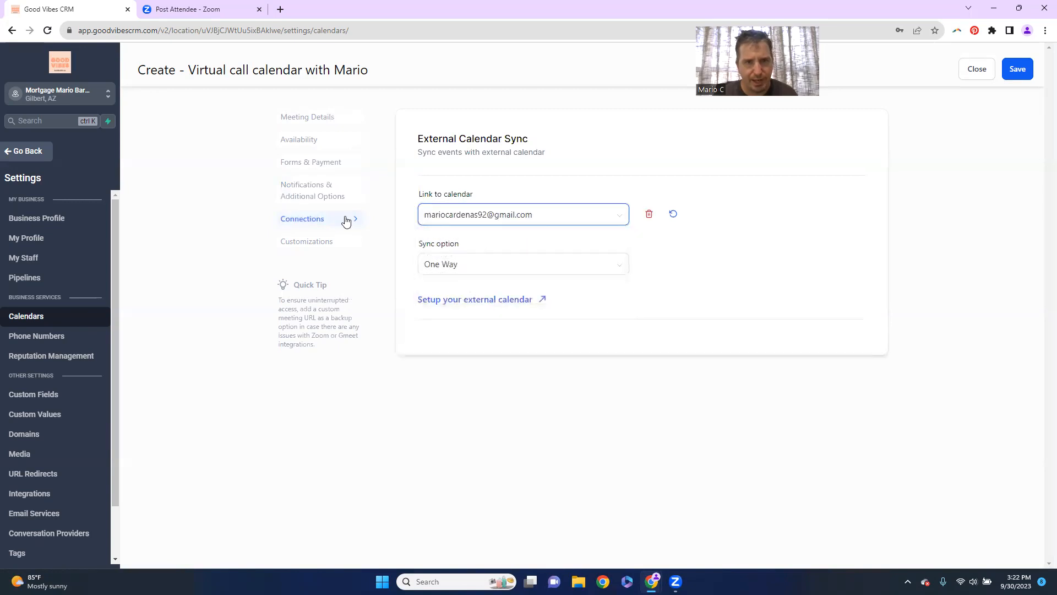
Examine the calendar's customizations, including widget style, cancellation and reschedule options, and the full text of the additional notes
{"action": "left_click", "coordinate": [300, 245]}
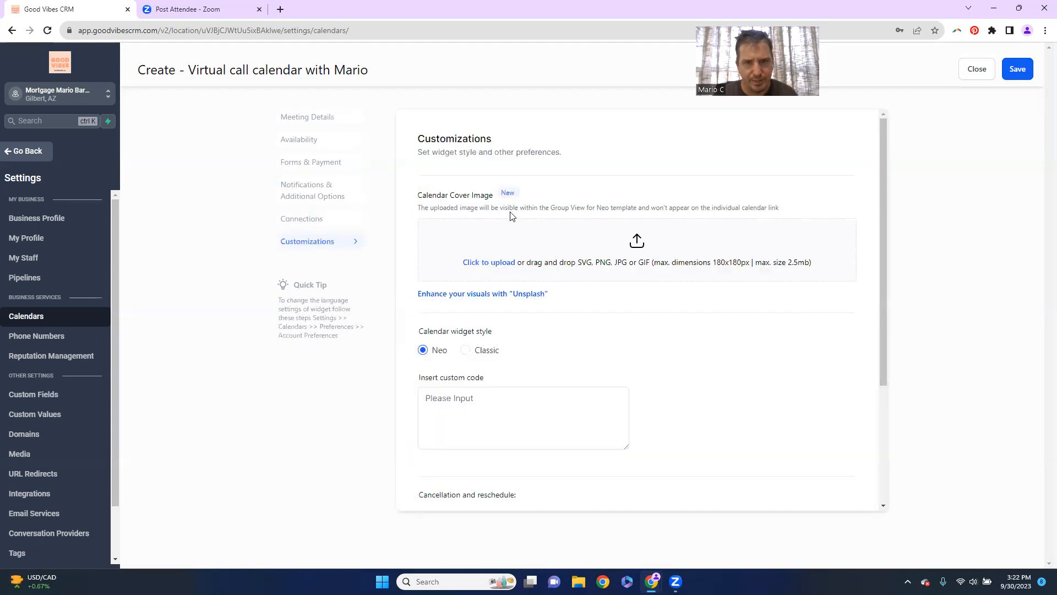
{"action": "scroll", "coordinate": [618, 314], "scroll_direction": "down", "scroll_amount": 2}
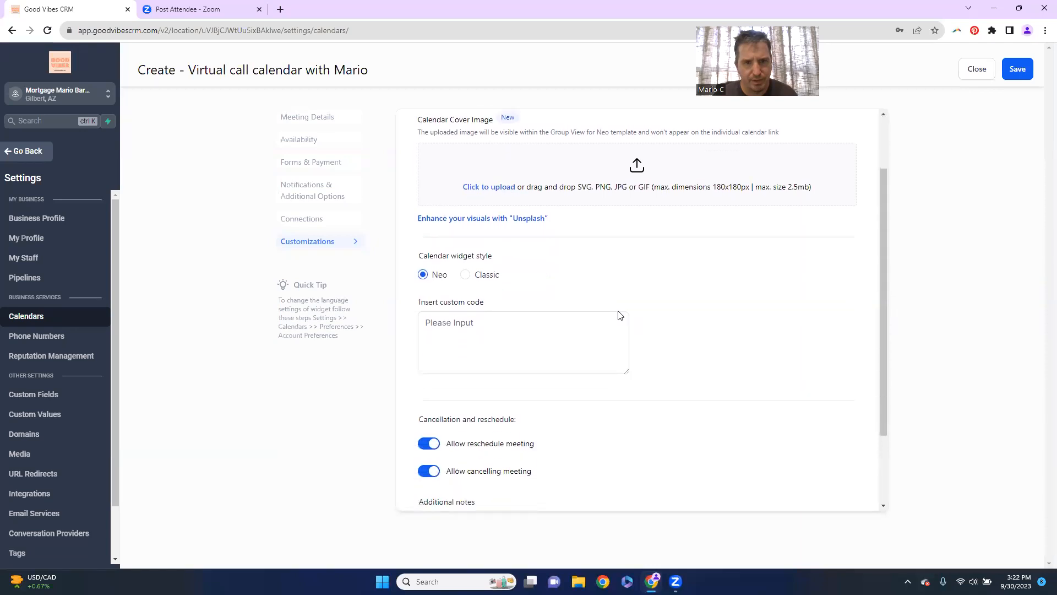
{"action": "scroll", "coordinate": [618, 314], "scroll_direction": "down", "scroll_amount": 2}
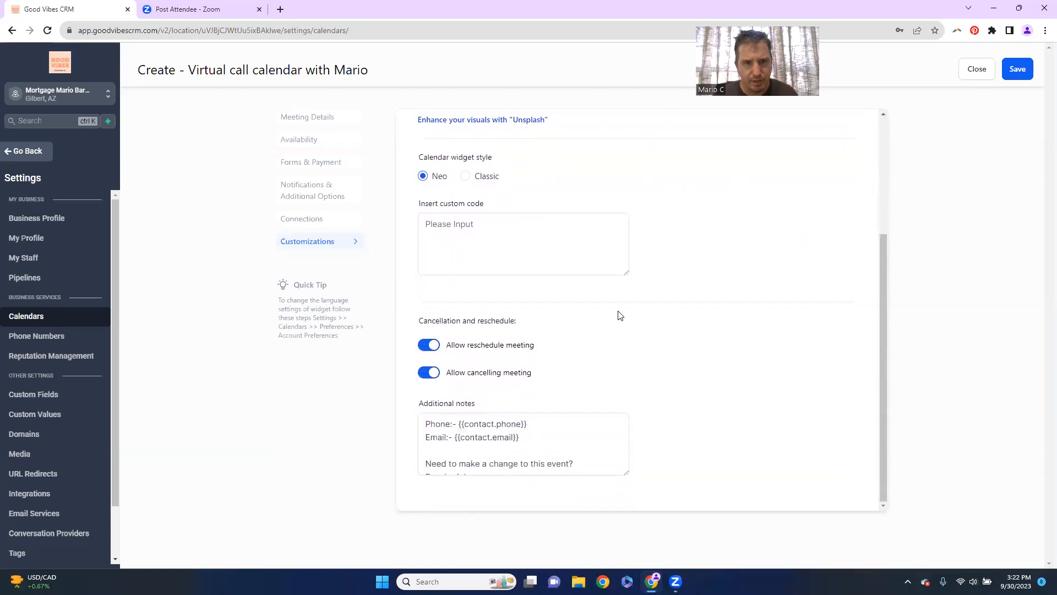
{"action": "left_click", "coordinate": [503, 448]}
{"action": "scroll", "coordinate": [504, 447], "scroll_direction": "down", "scroll_amount": 2}
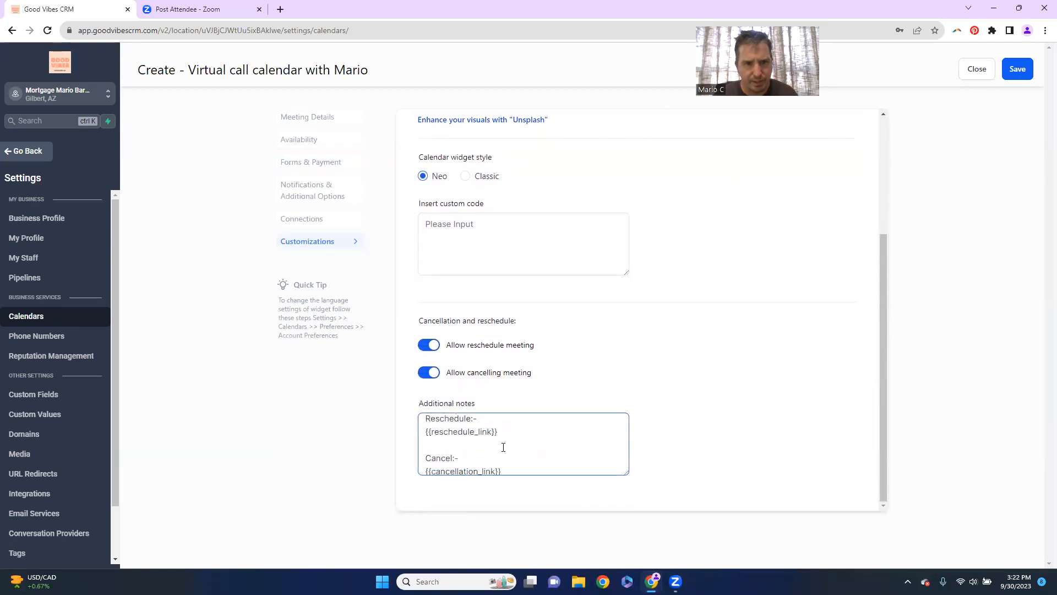
{"action": "scroll", "coordinate": [503, 447], "scroll_direction": "up", "scroll_amount": 3}
{"action": "left_click", "coordinate": [670, 349]}
{"action": "left_click", "coordinate": [522, 430]}
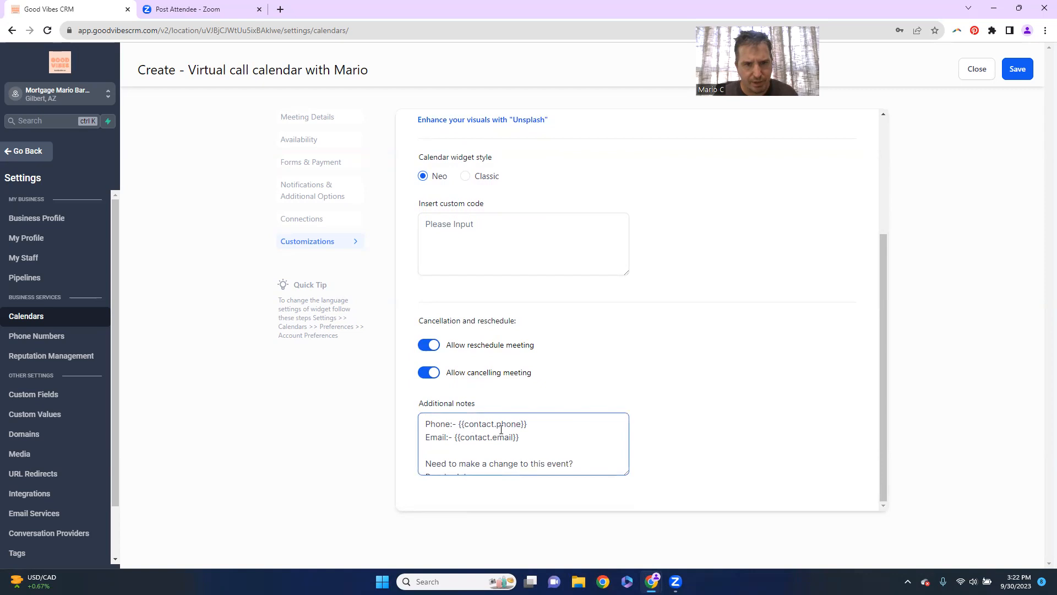
{"action": "scroll", "coordinate": [498, 438], "scroll_direction": "down", "scroll_amount": 3}
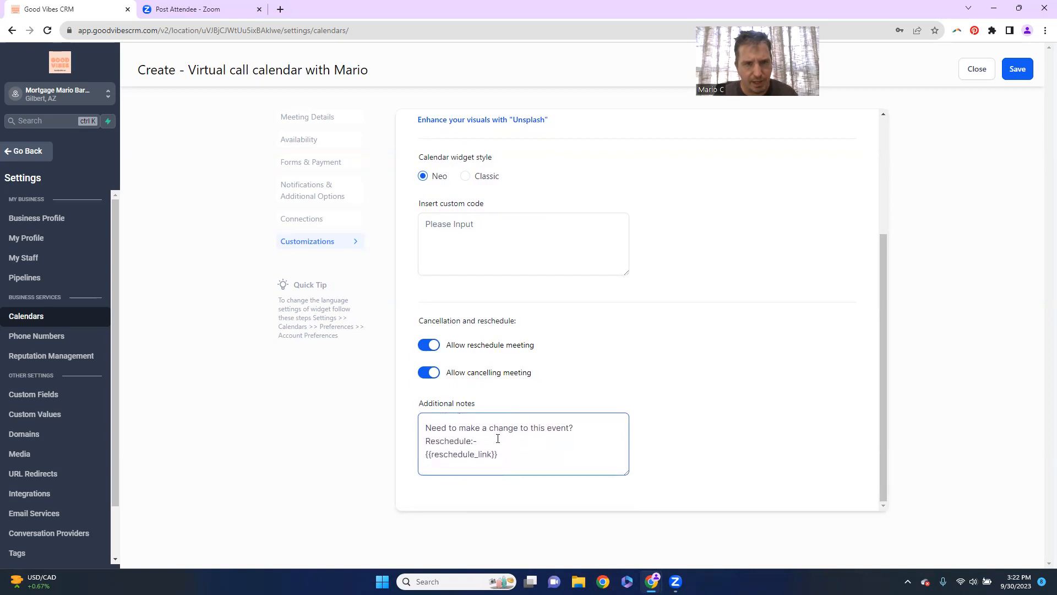
{"action": "scroll", "coordinate": [498, 438], "scroll_direction": "down", "scroll_amount": 3}
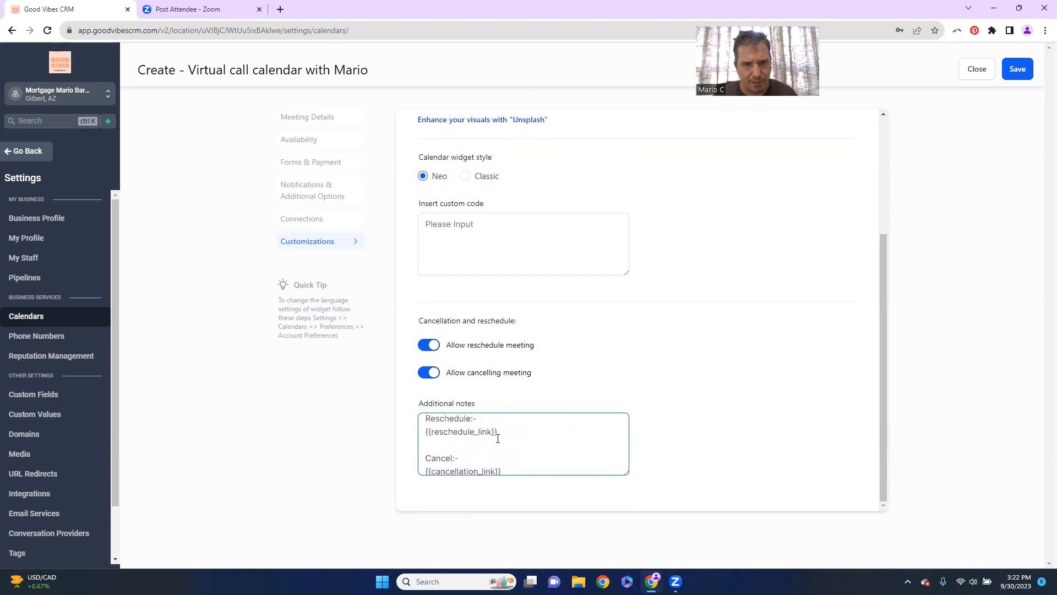
{"action": "scroll", "coordinate": [498, 439], "scroll_direction": "up", "scroll_amount": 3}
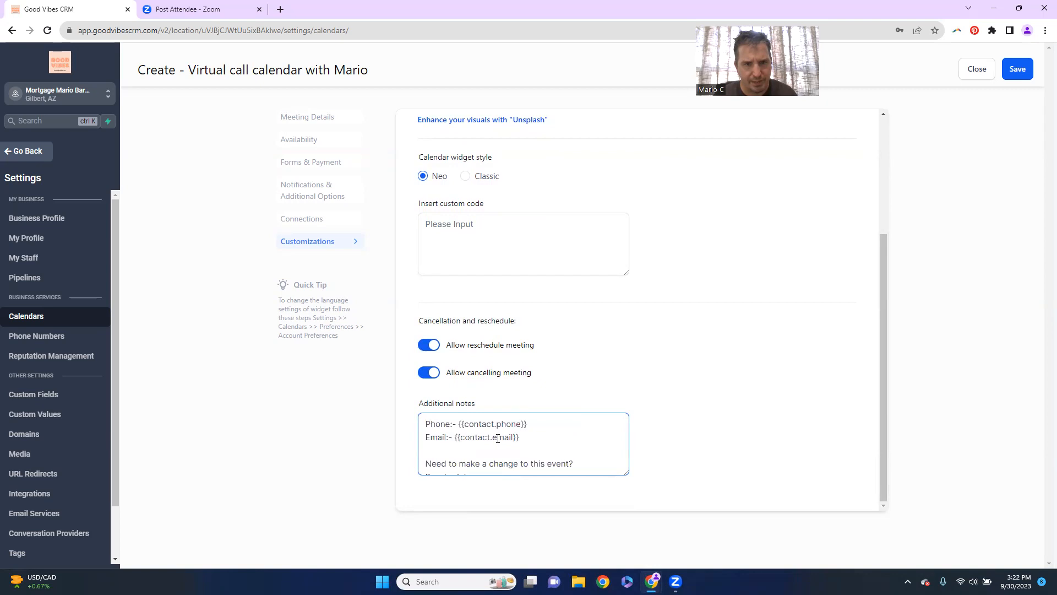
{"action": "scroll", "coordinate": [488, 464], "scroll_direction": "down", "scroll_amount": 2}
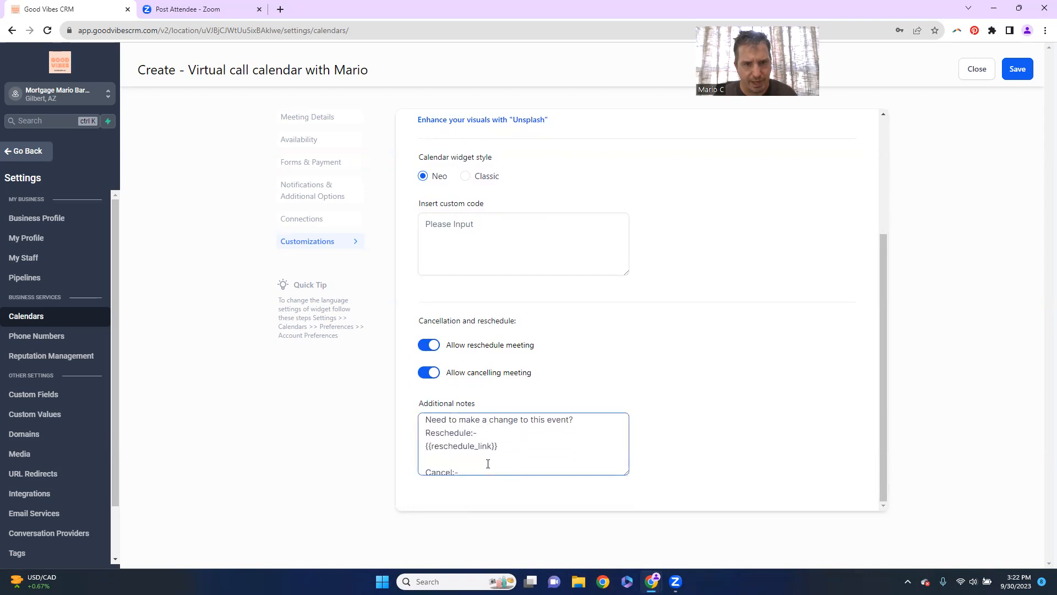
{"action": "scroll", "coordinate": [534, 438], "scroll_direction": "down", "scroll_amount": 1}
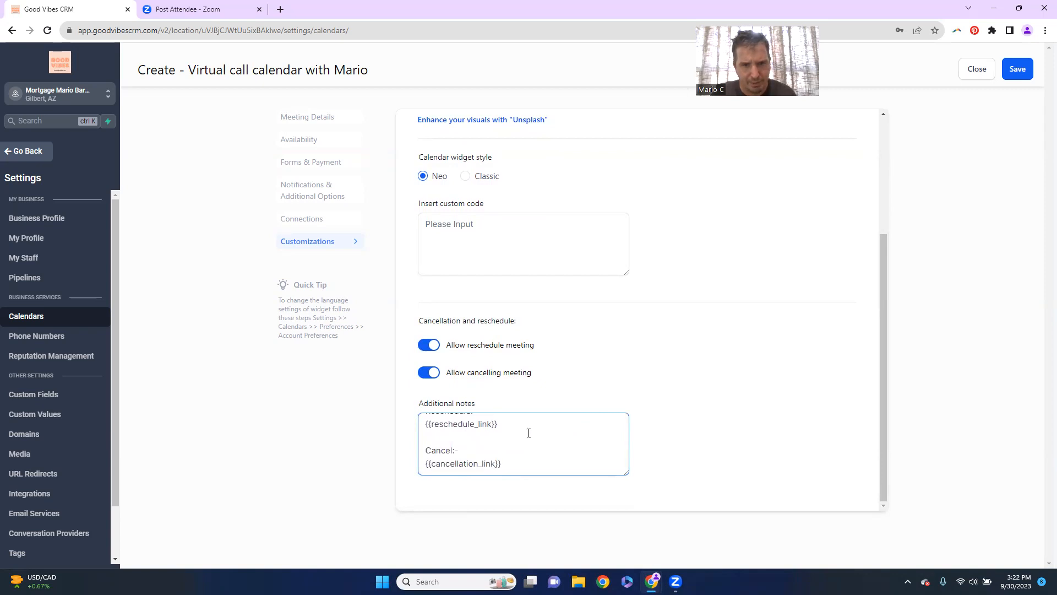
{"action": "scroll", "coordinate": [529, 433], "scroll_direction": "up", "scroll_amount": 2}
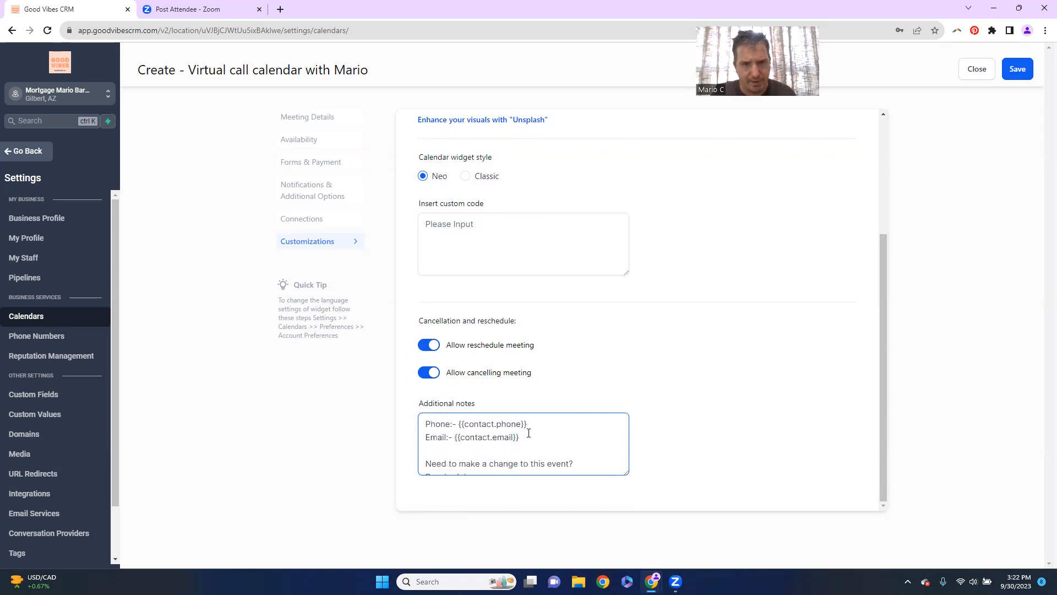
{"action": "scroll", "coordinate": [529, 434], "scroll_direction": "down", "scroll_amount": 3}
{"action": "scroll", "coordinate": [529, 433], "scroll_direction": "up", "scroll_amount": 3}
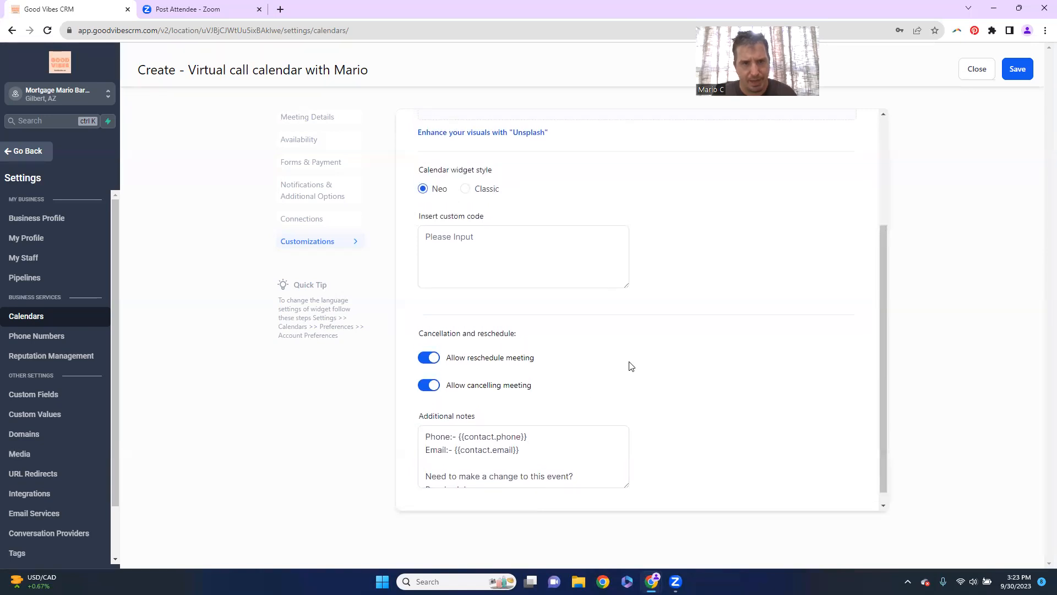
{"action": "scroll", "coordinate": [629, 366], "scroll_direction": "up", "scroll_amount": 2}
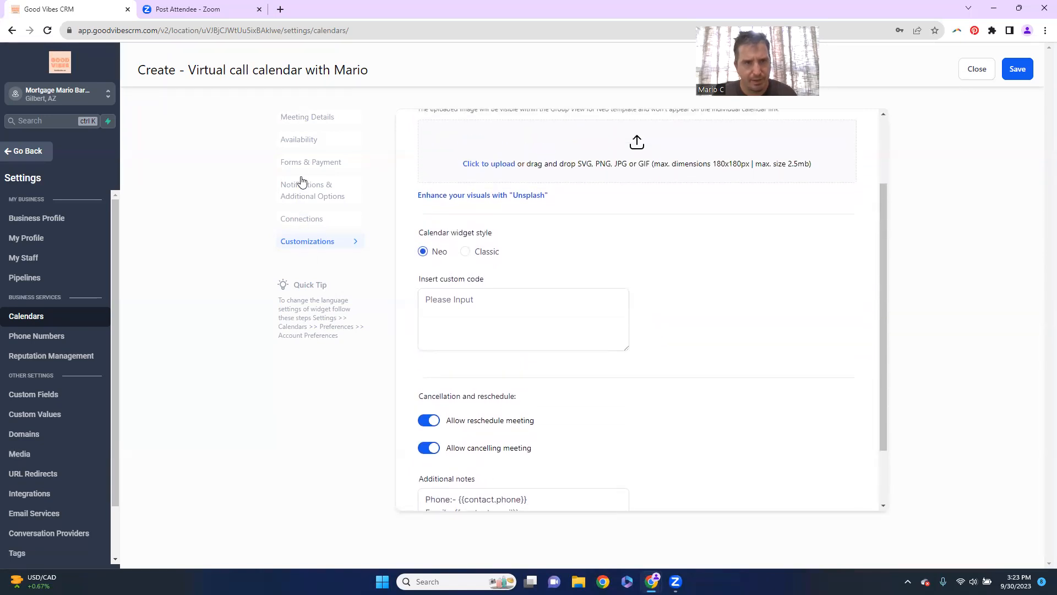
Set the external calendar sync option to Two Way and enable Execute automation for events booked through the sync
{"action": "left_click", "coordinate": [300, 192]}
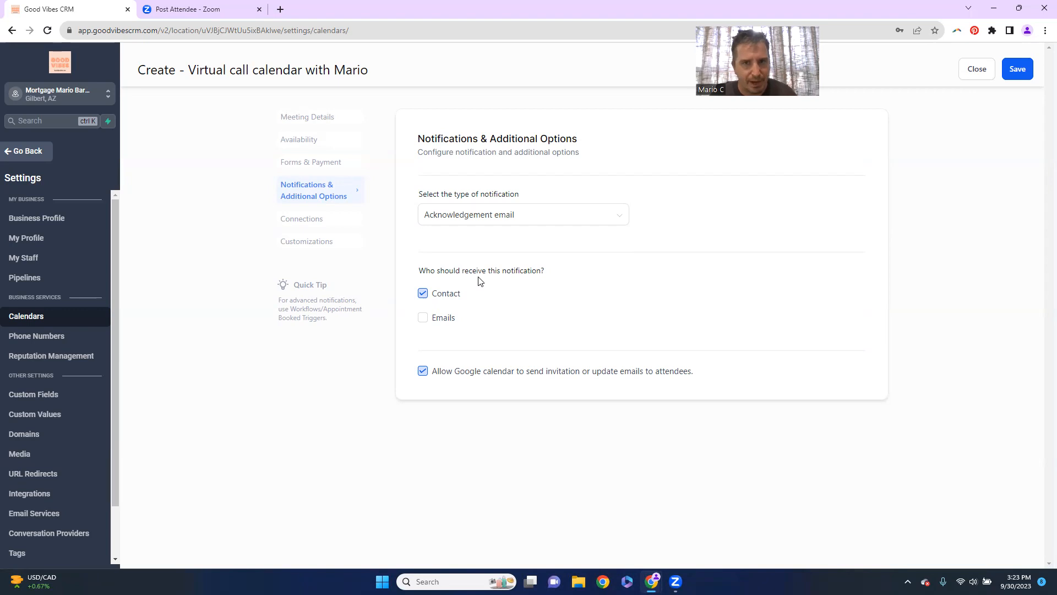
{"action": "left_click", "coordinate": [1018, 75]}
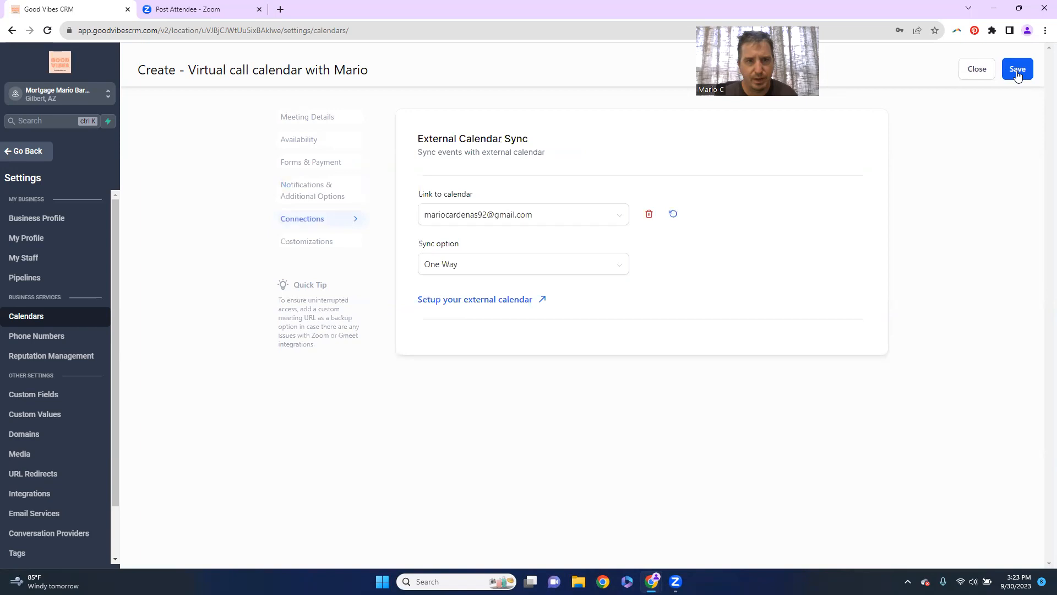
{"action": "left_click", "coordinate": [473, 269]}
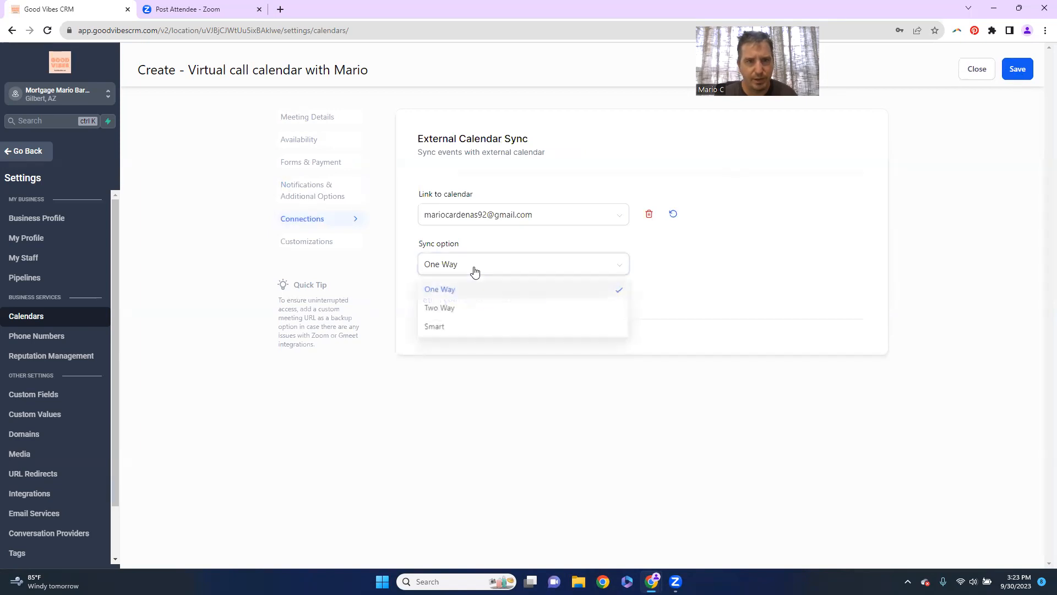
{"action": "left_click", "coordinate": [456, 308]}
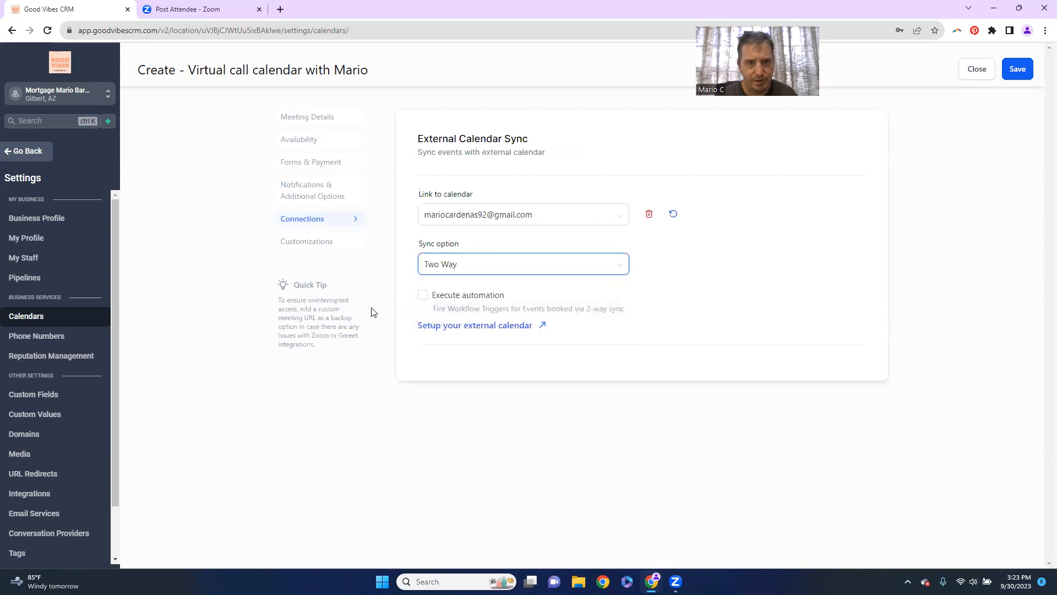
{"action": "left_click", "coordinate": [428, 302]}
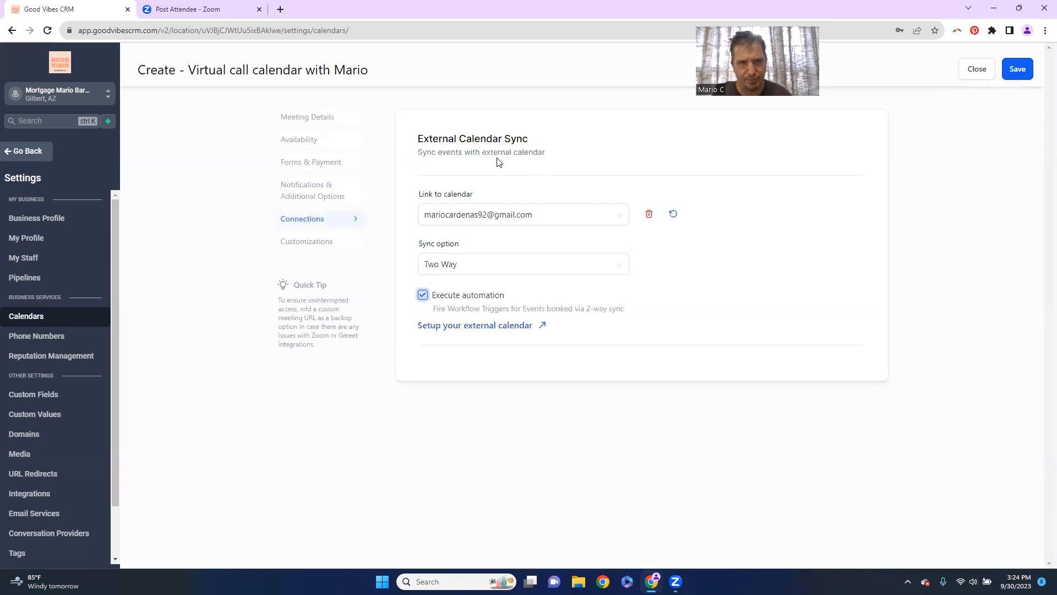
Review the calendar's customizations once more and save the new virtual call calendar
{"action": "left_click", "coordinate": [327, 242]}
{"action": "scroll", "coordinate": [575, 234], "scroll_direction": "down", "scroll_amount": 3}
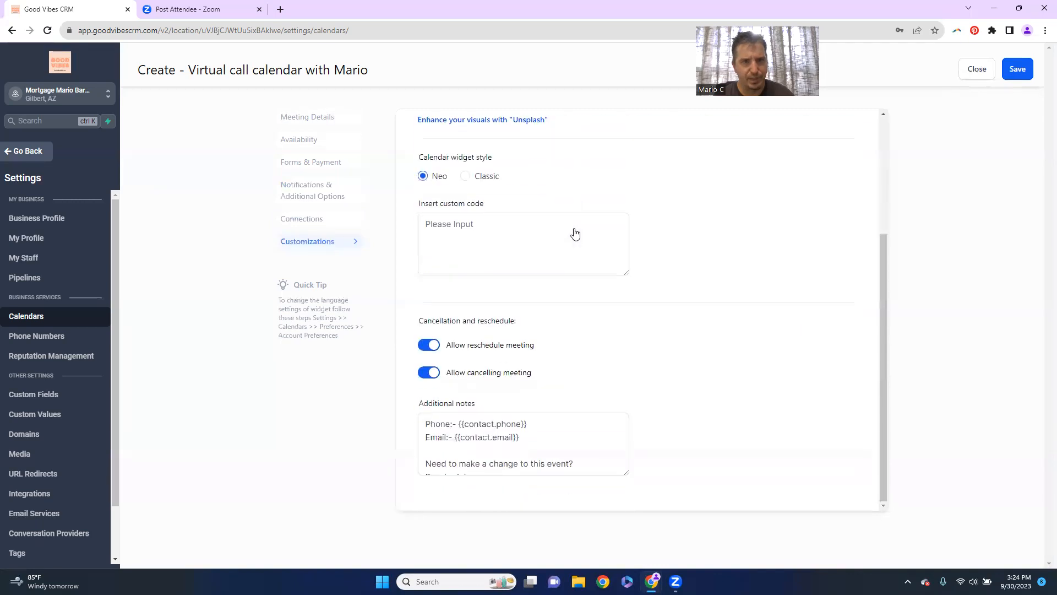
{"action": "scroll", "coordinate": [575, 234], "scroll_direction": "up", "scroll_amount": 3}
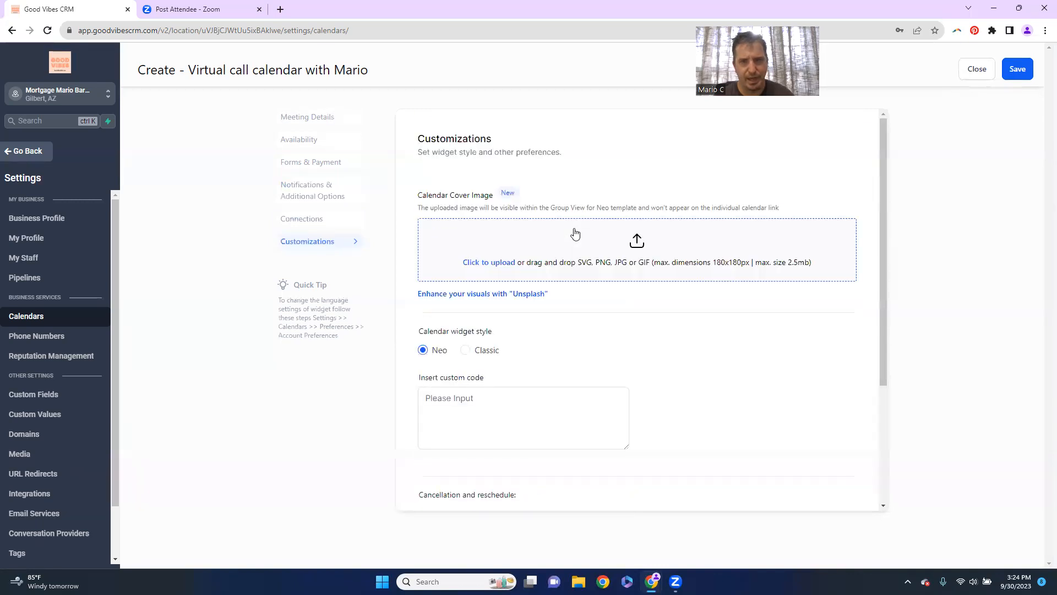
{"action": "left_click", "coordinate": [1012, 71]}
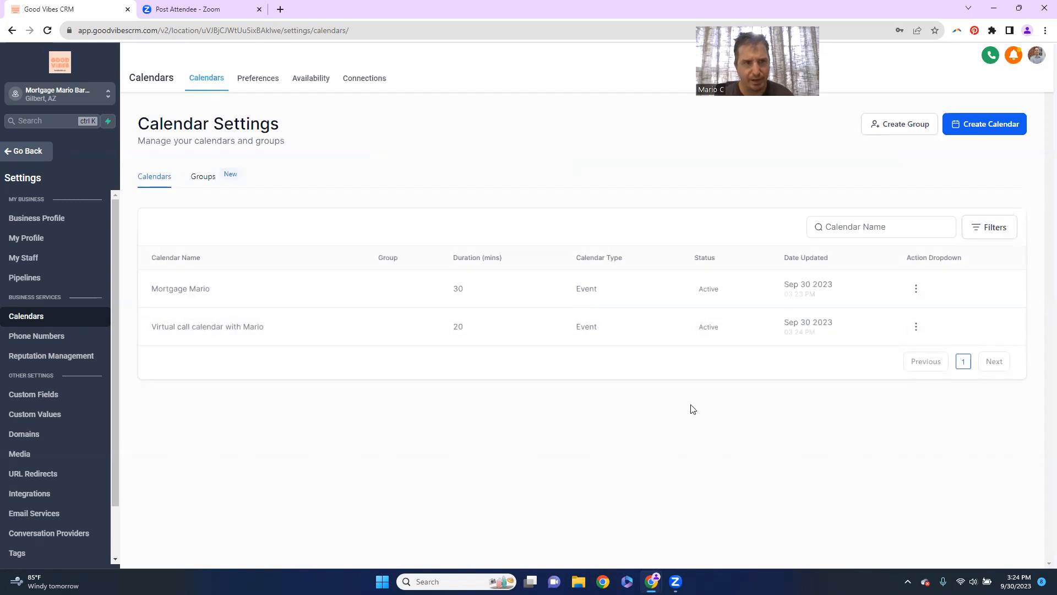
Copy the virtual call calendar's permanent link and open it in a new browser tab
{"action": "left_click", "coordinate": [916, 327]}
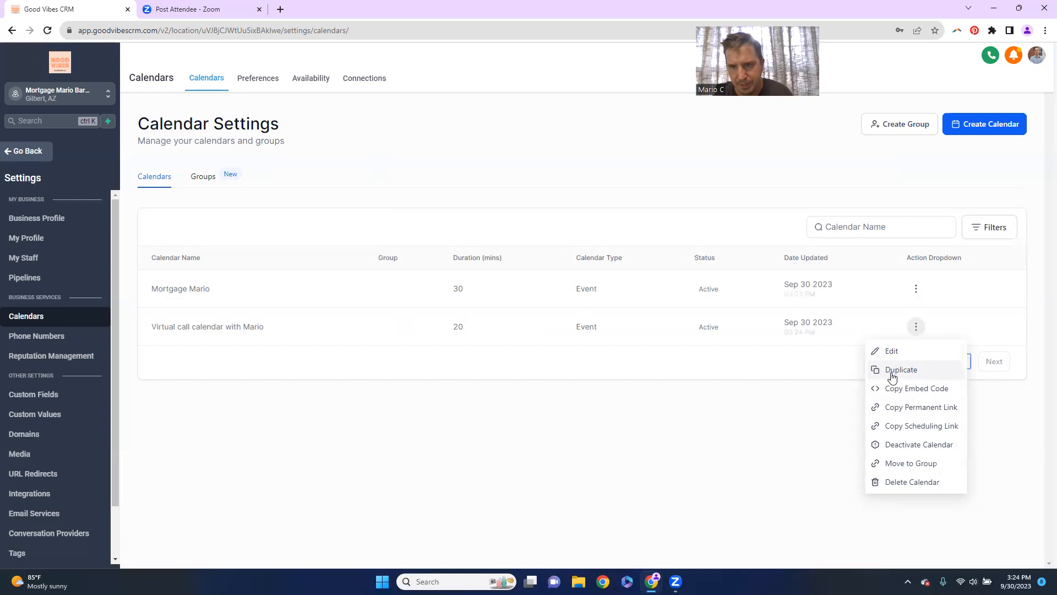
{"action": "left_click", "coordinate": [906, 407]}
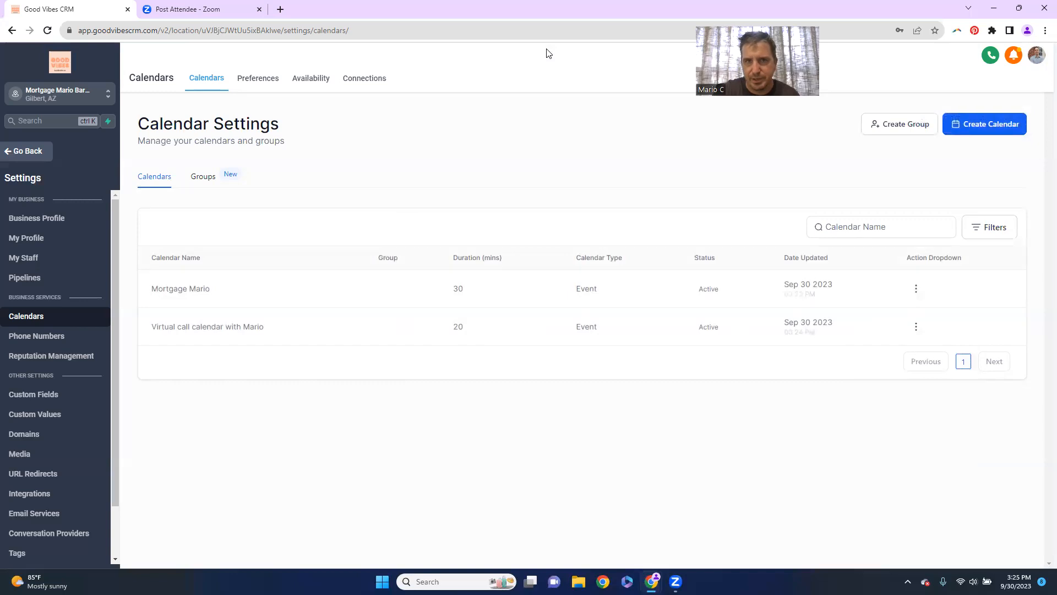
{"action": "left_click_drag", "start_coordinate": [819, 29], "coordinate": [488, 81]}
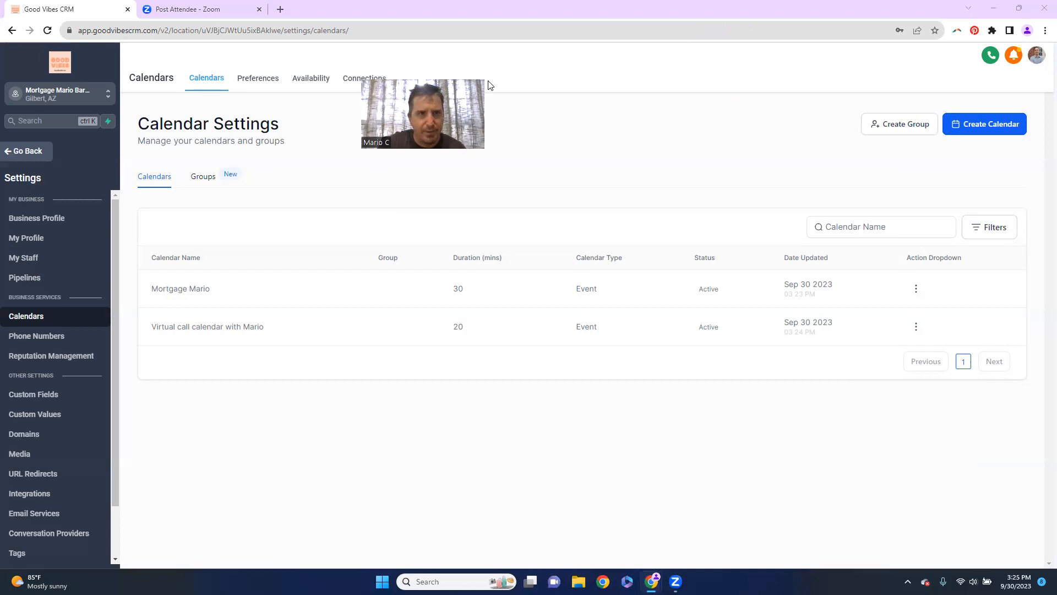
{"action": "left_click", "coordinate": [281, 10]}
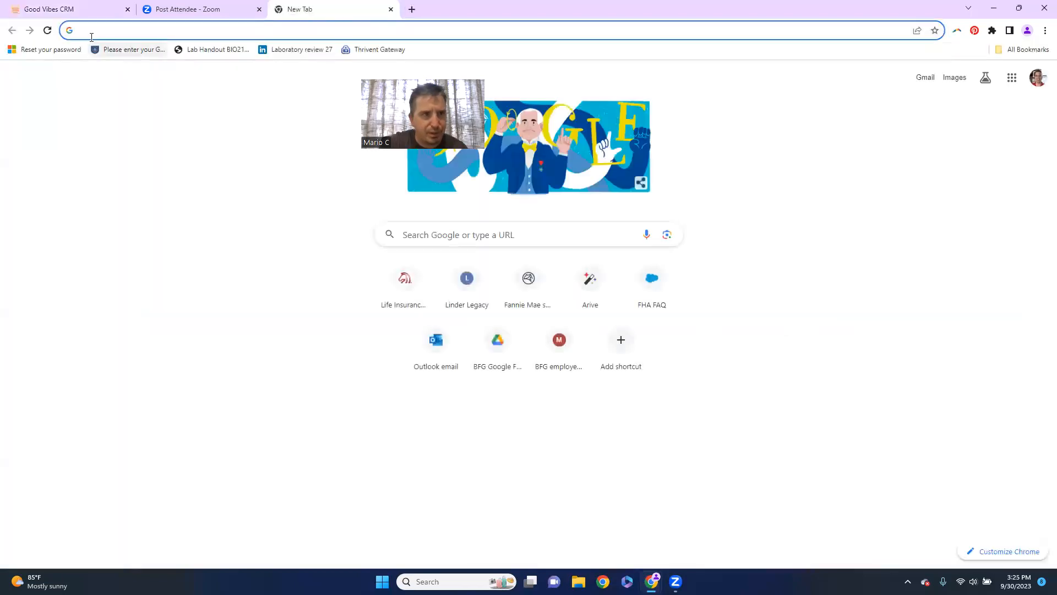
{"action": "key", "text": "ctrl+v"}
{"action": "key", "text": "Return"}
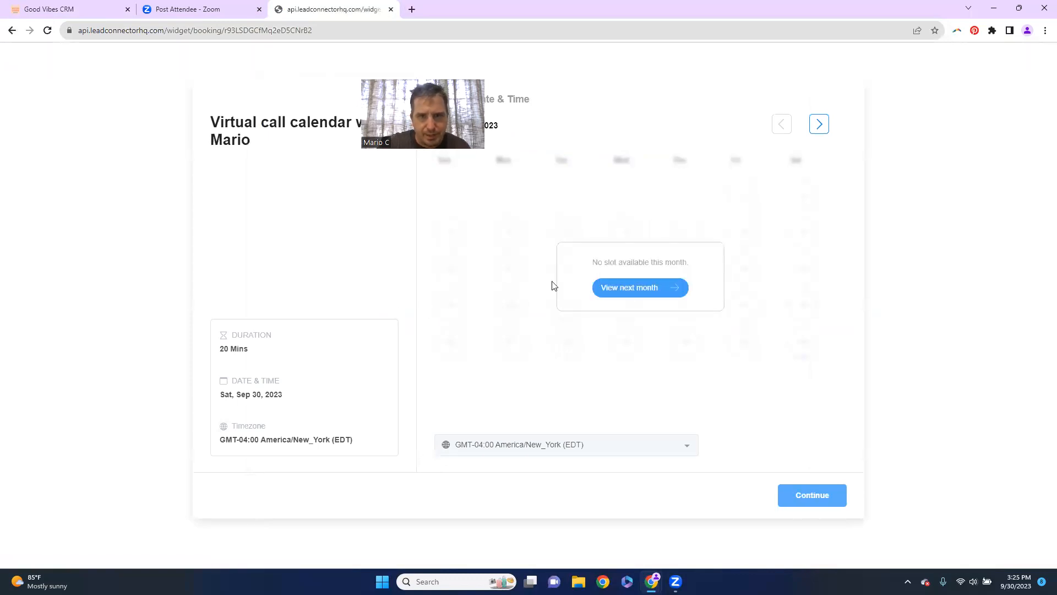
Choose the 10:00 AM slot on Monday, October 2, 2023 in the booking widget and continue to the attendee information form
{"action": "left_click", "coordinate": [820, 129]}
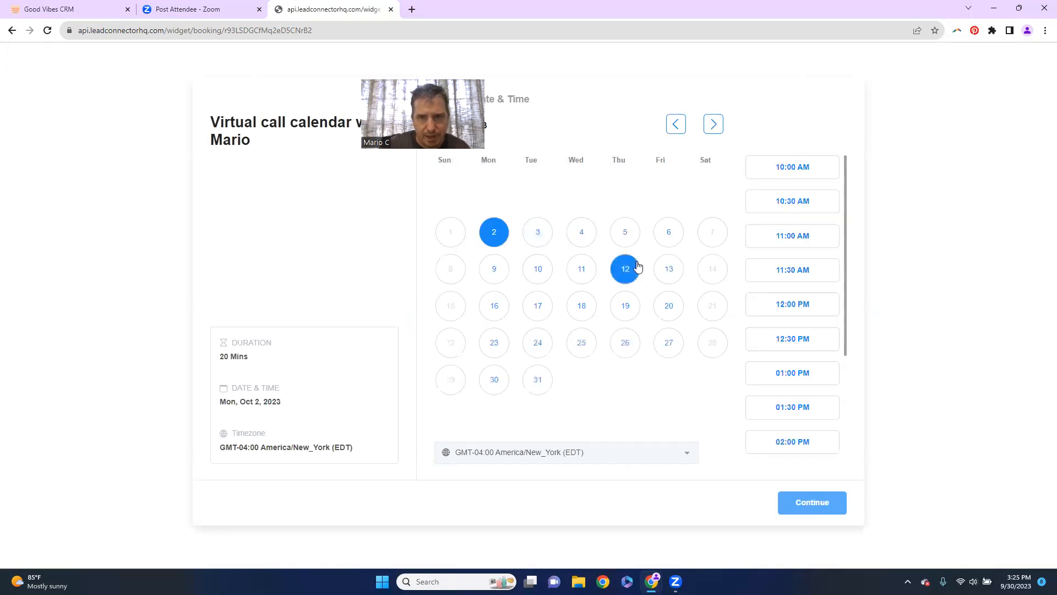
{"action": "left_click", "coordinate": [784, 175]}
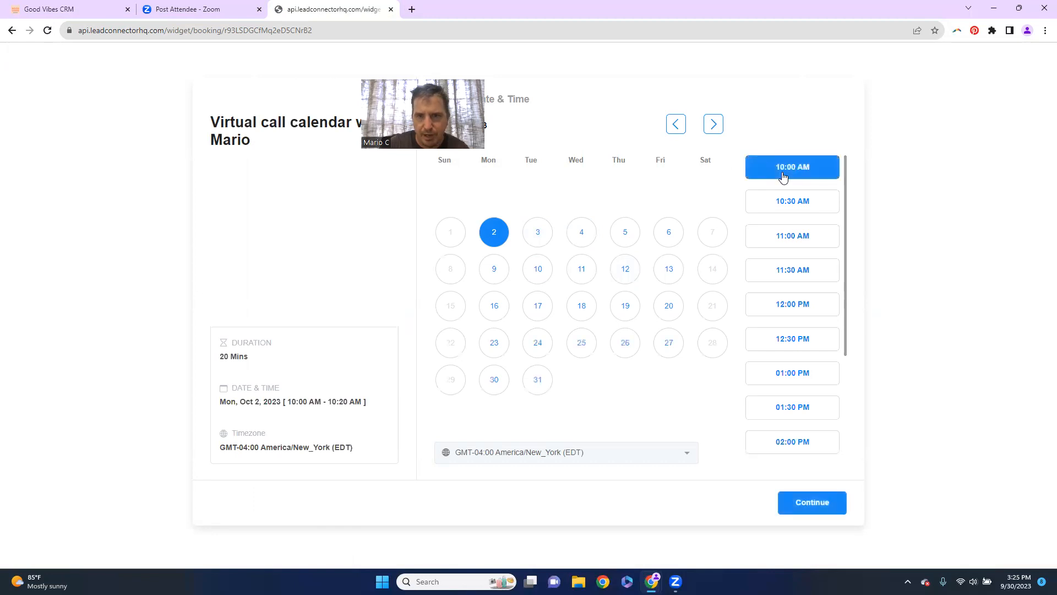
{"action": "left_click", "coordinate": [809, 506]}
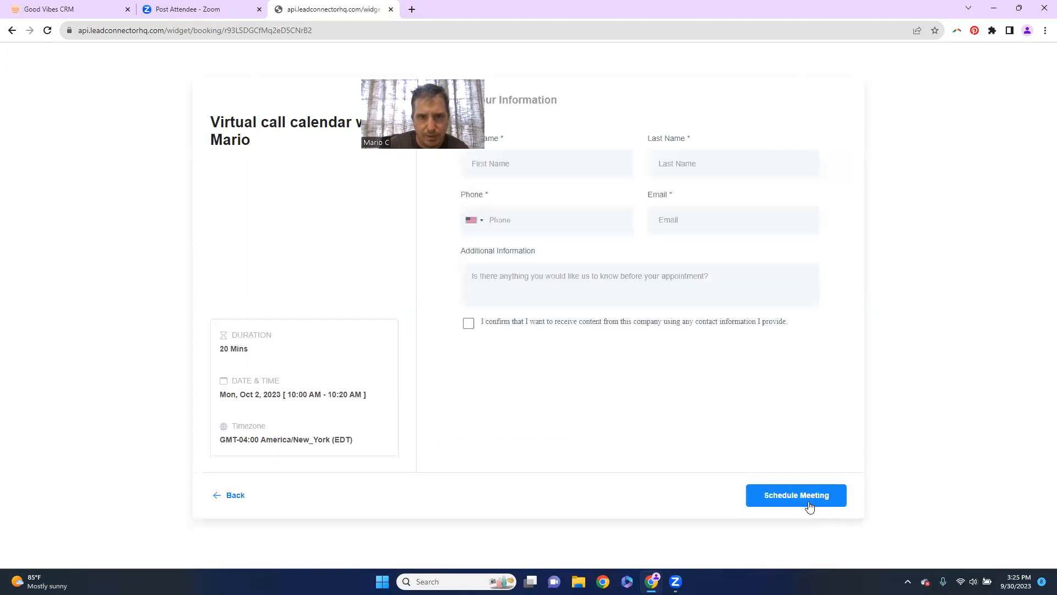